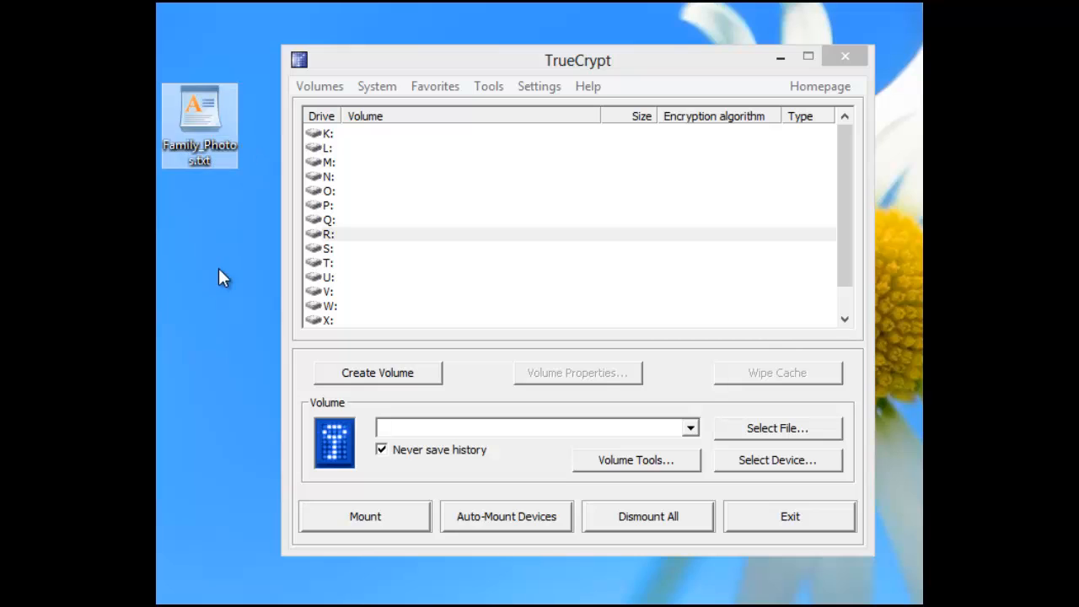
Reposition the Computer window and select Family_Photos.txt on the desktop.
click(219, 268)
mouse_move(201, 110)
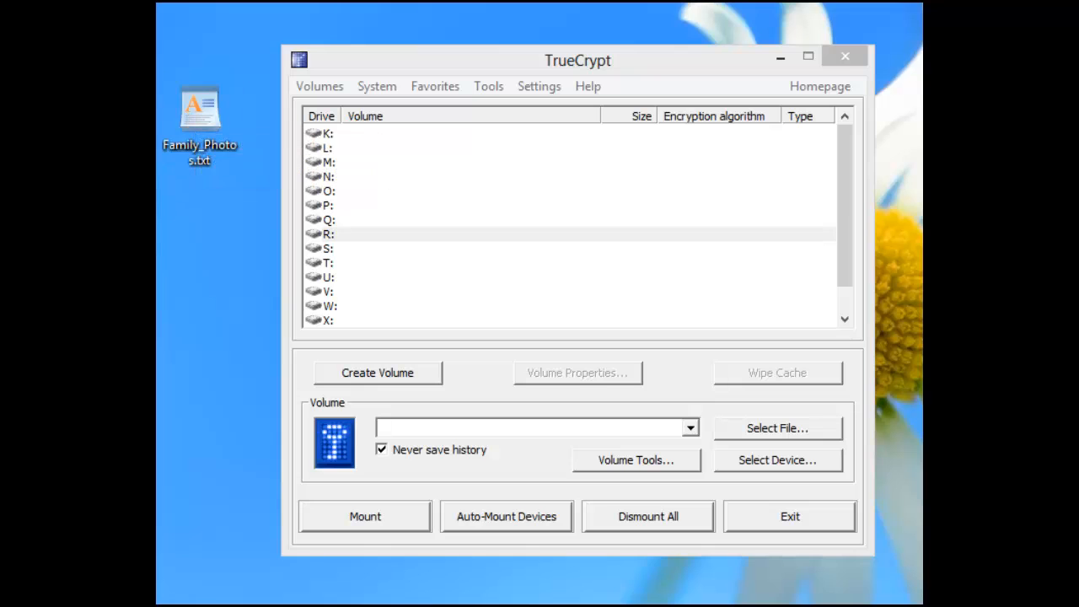
drag(1078, 25, 826, 2)
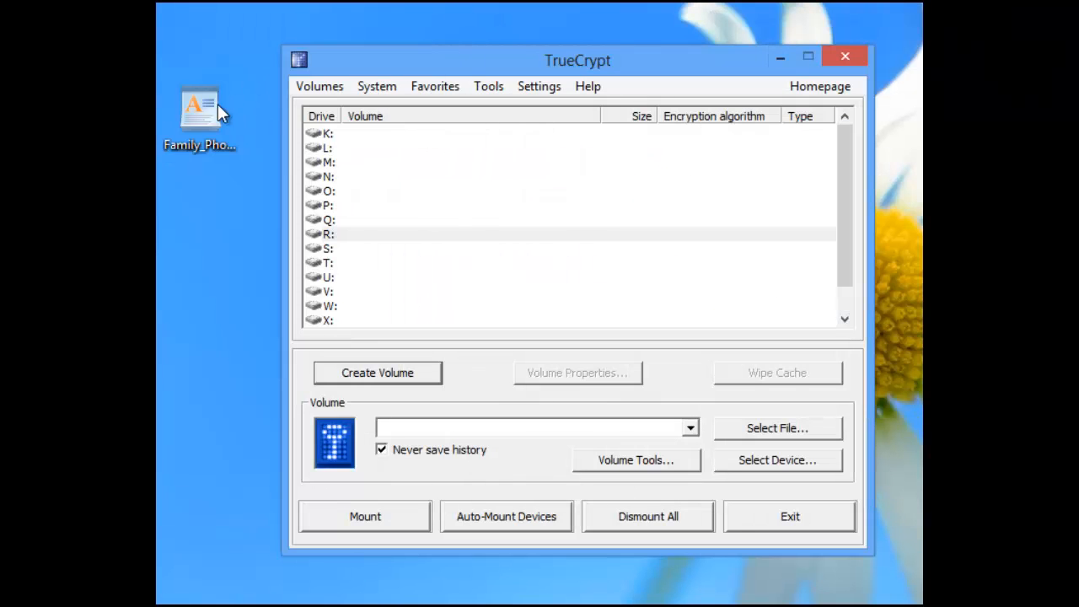
click(205, 111)
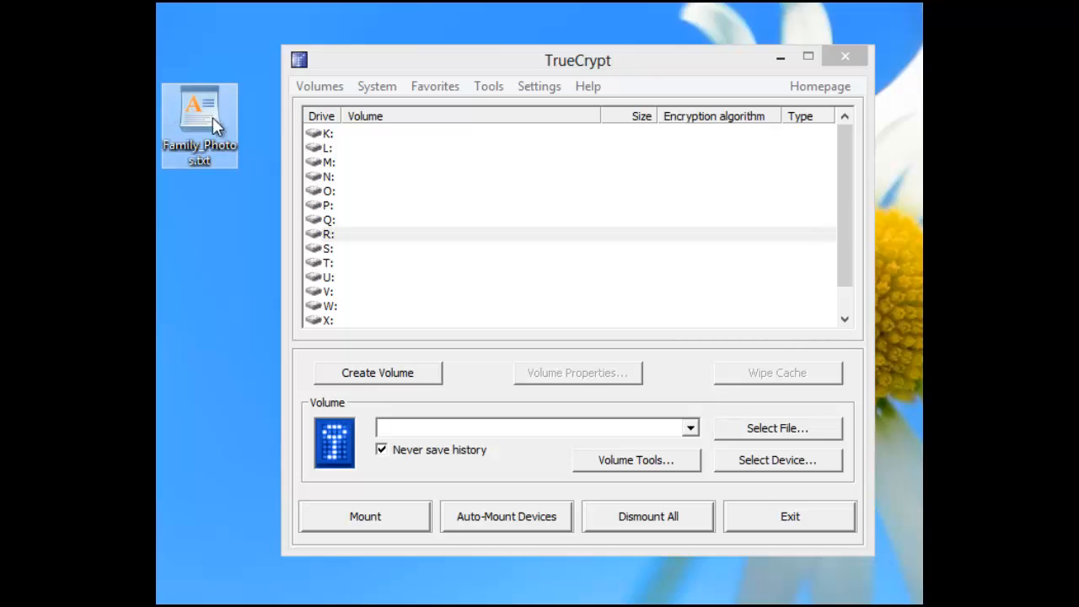
Browse through SkyDrive to the Desktop and pick Family_Photos.txt as the volume file.
click(777, 430)
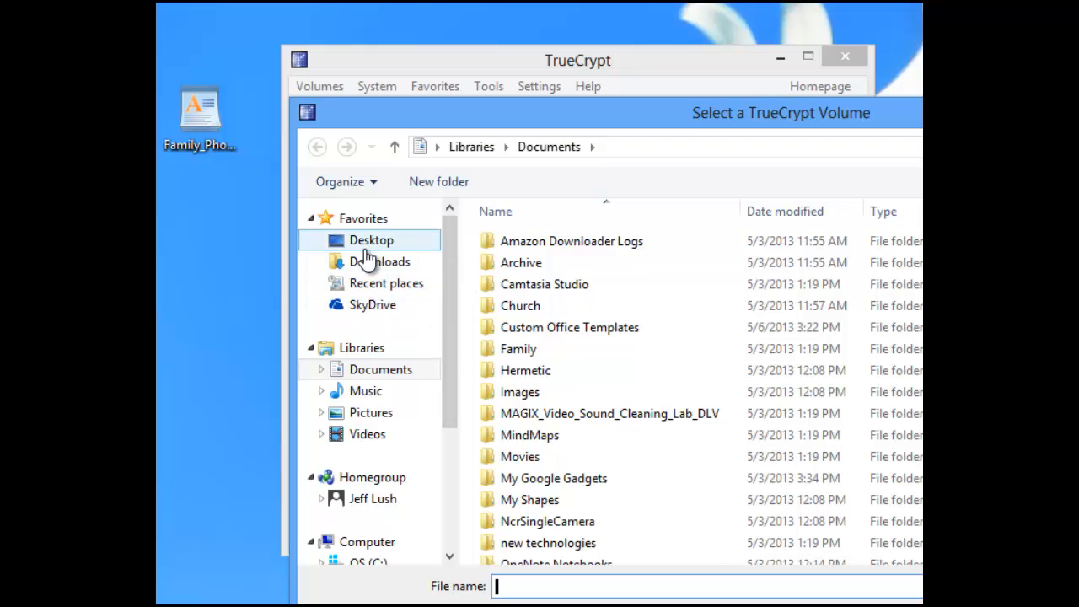
click(369, 305)
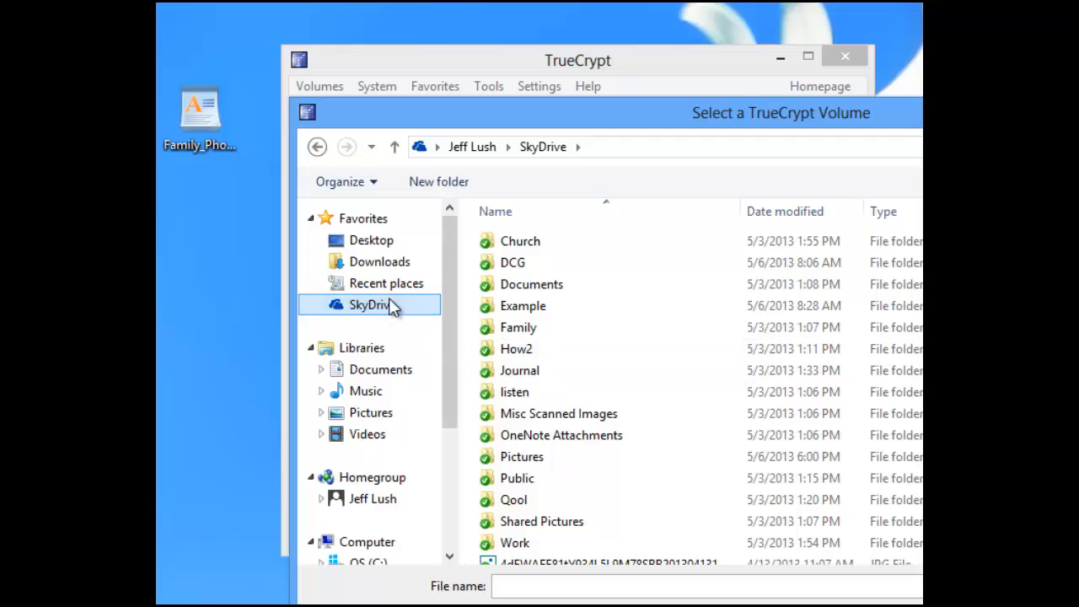
double_click(527, 263)
click(396, 309)
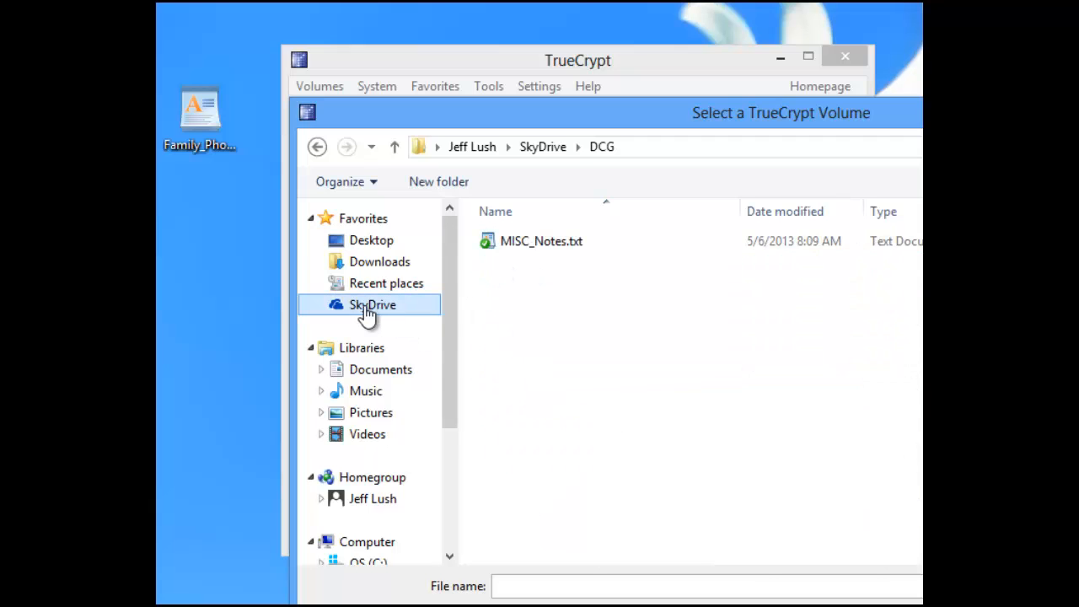
click(377, 242)
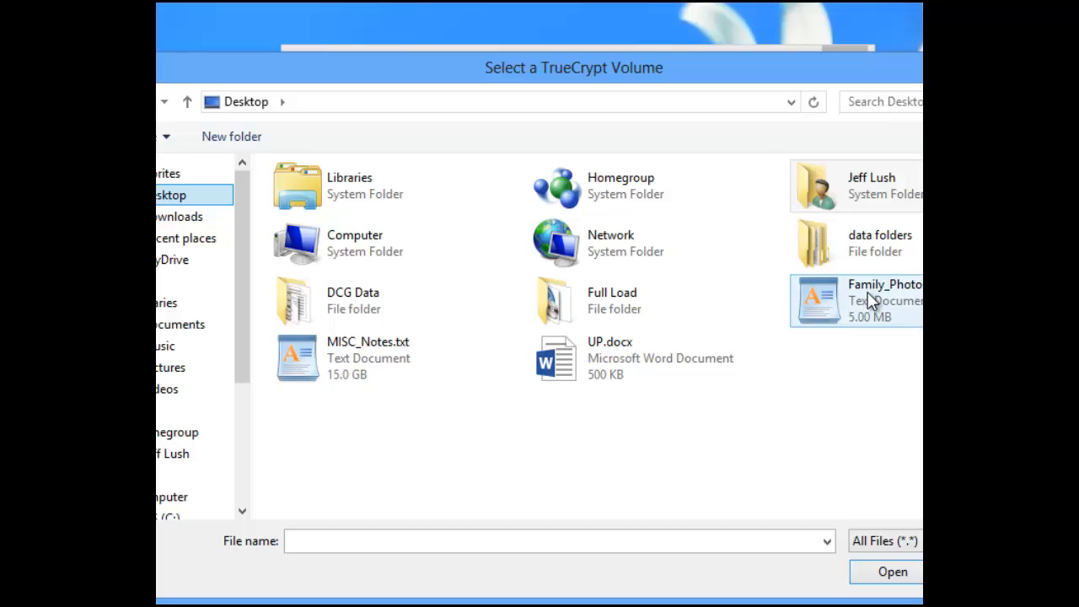
double_click(871, 301)
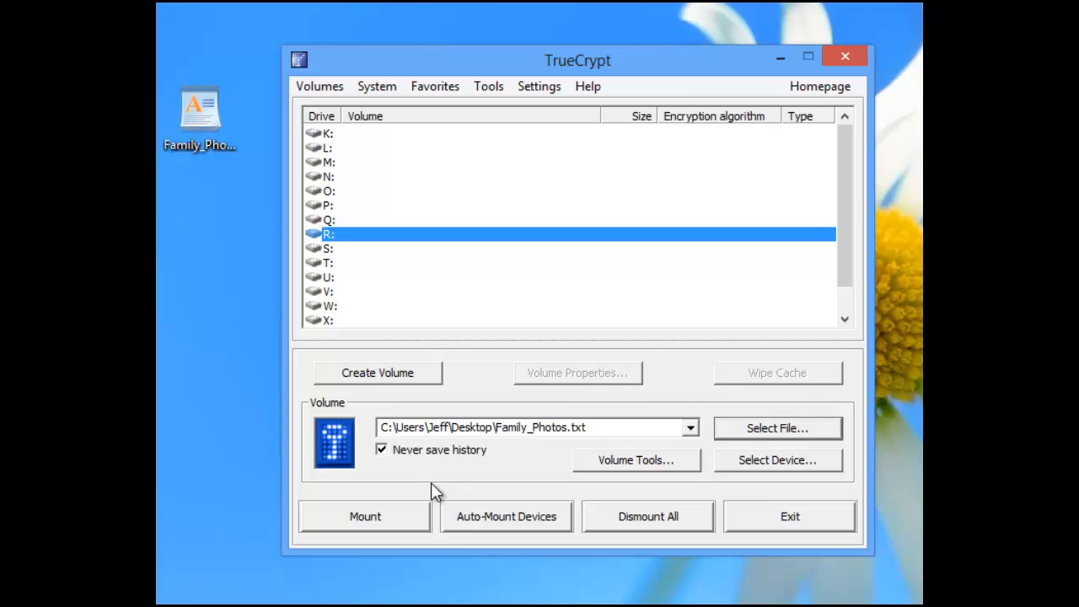
Mount Family_Photos.txt on R: with the password displayed, then open the new R: drive.
click(398, 521)
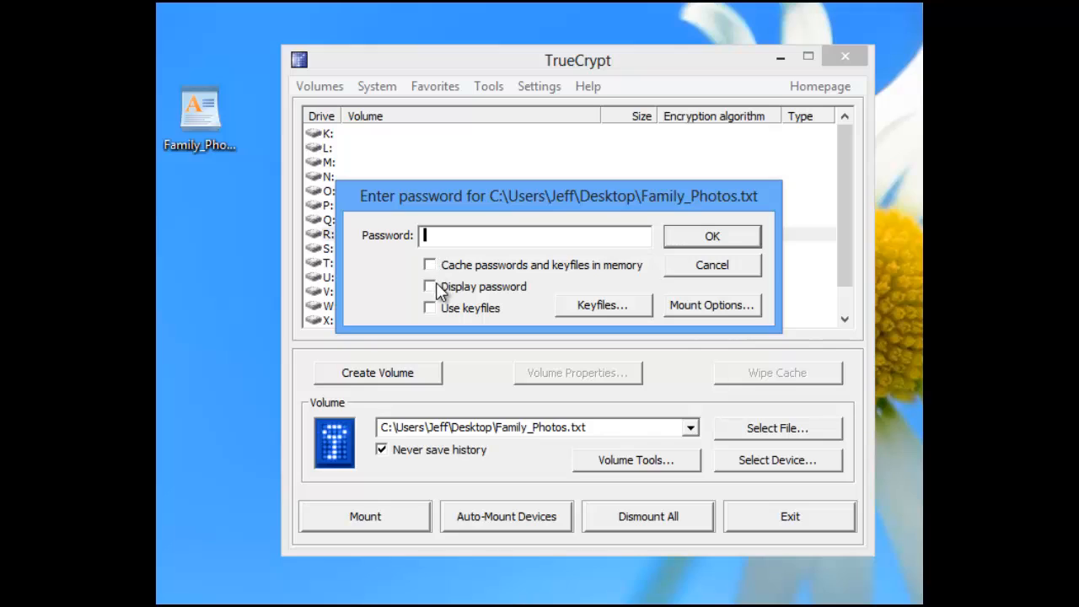
click(430, 287)
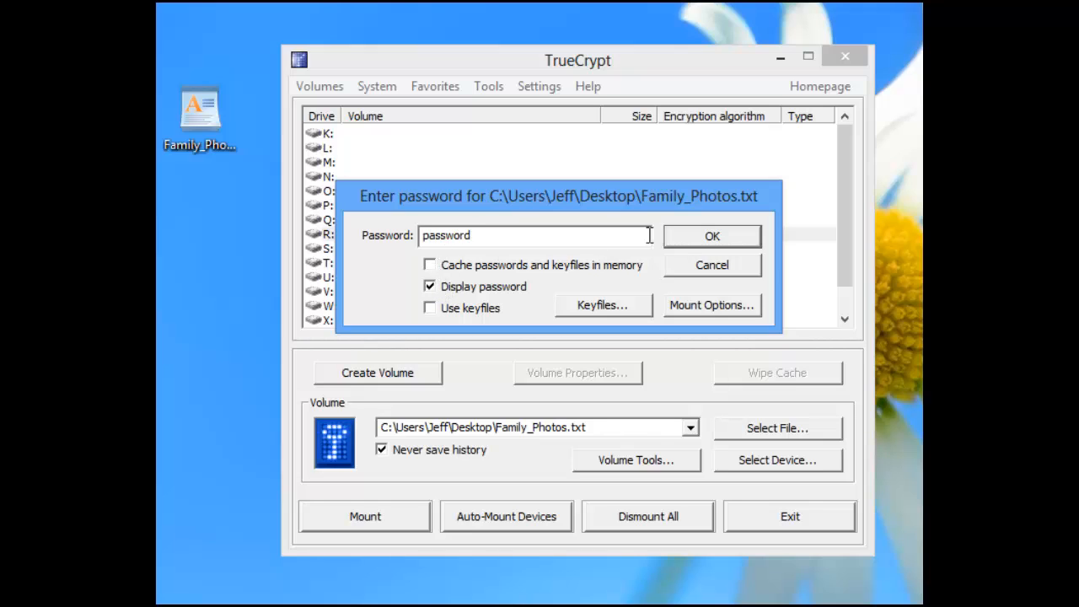
click(711, 236)
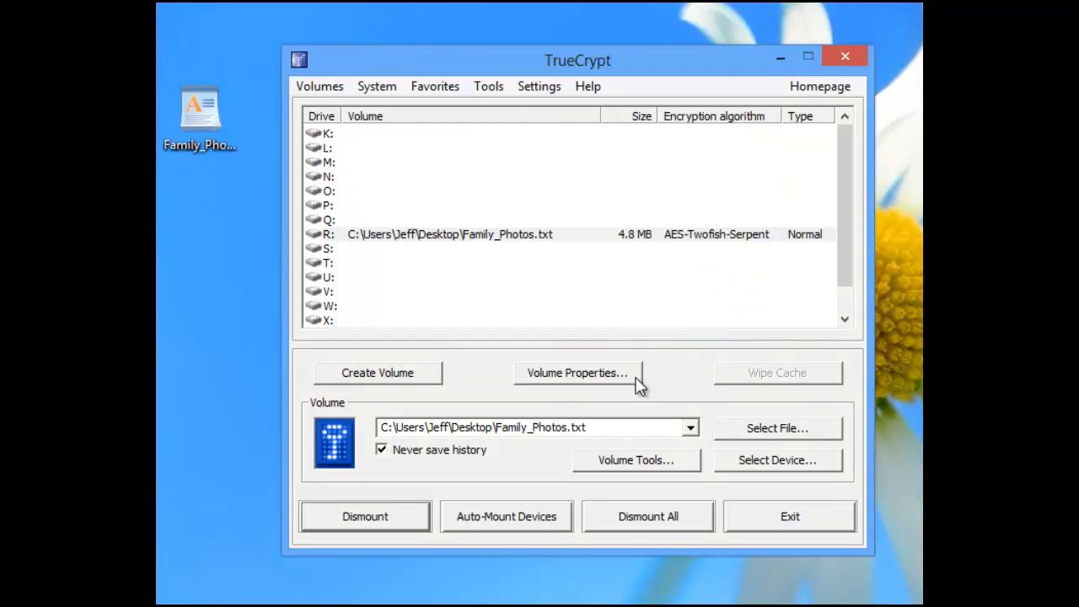
double_click(563, 236)
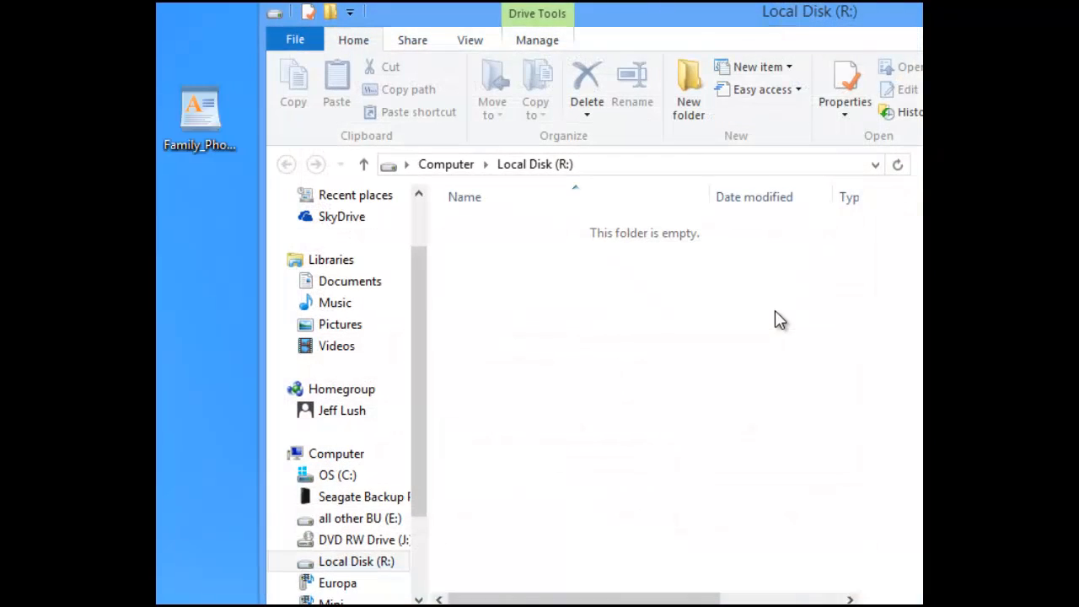
Move the R: window aside, then open and close Removable Disk (F:) from Computer.
drag(739, 25, 659, 21)
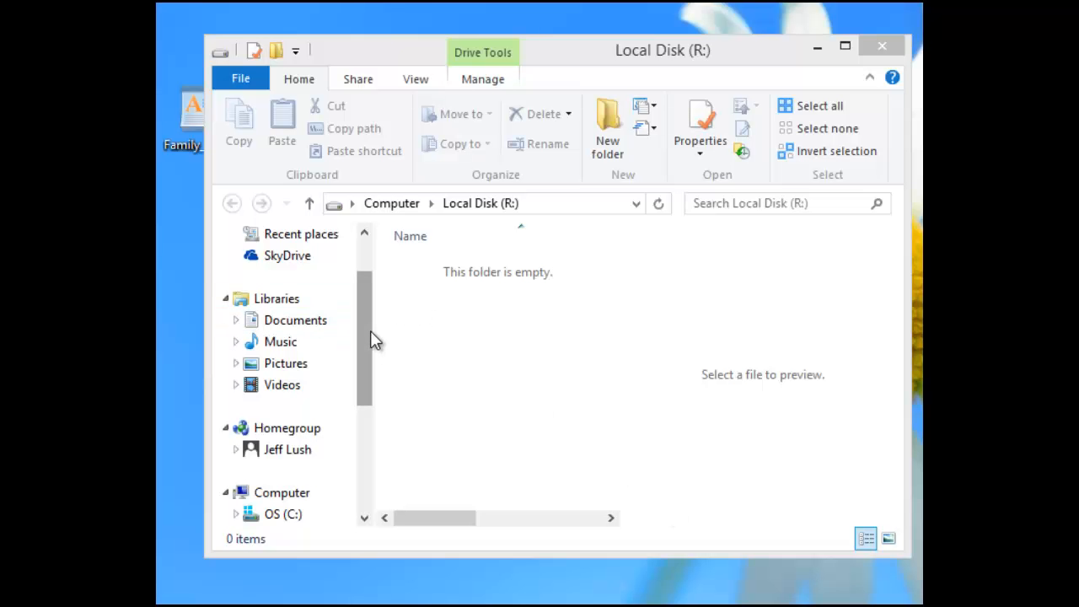
drag(369, 334, 368, 442)
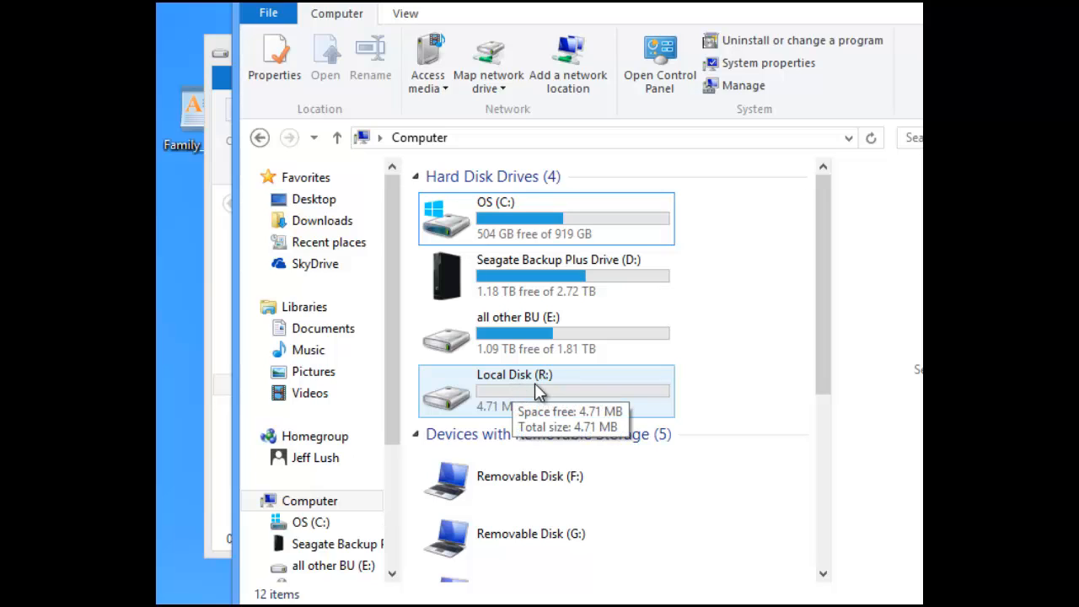
double_click(526, 492)
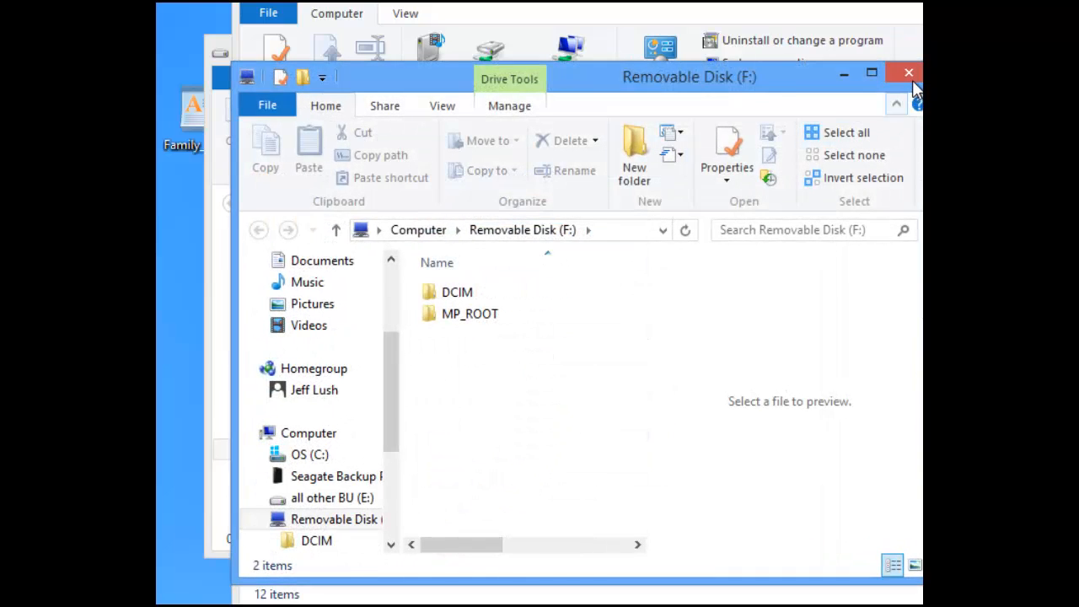
click(914, 80)
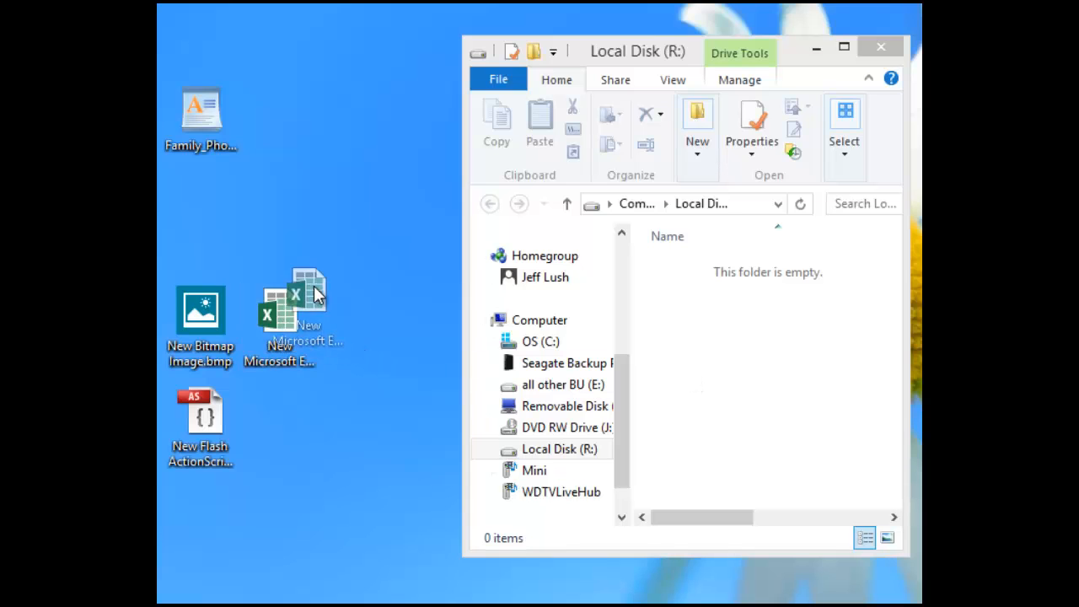
Copy the new Excel worksheet from the desktop onto drive R:.
click(295, 325)
click(199, 344)
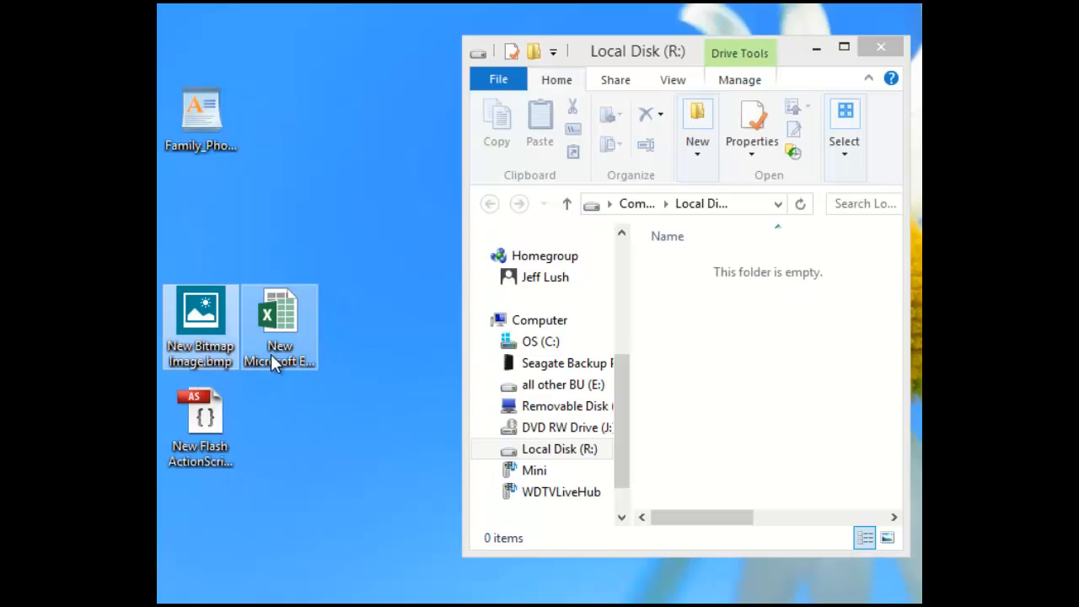
click(287, 347)
click(216, 455)
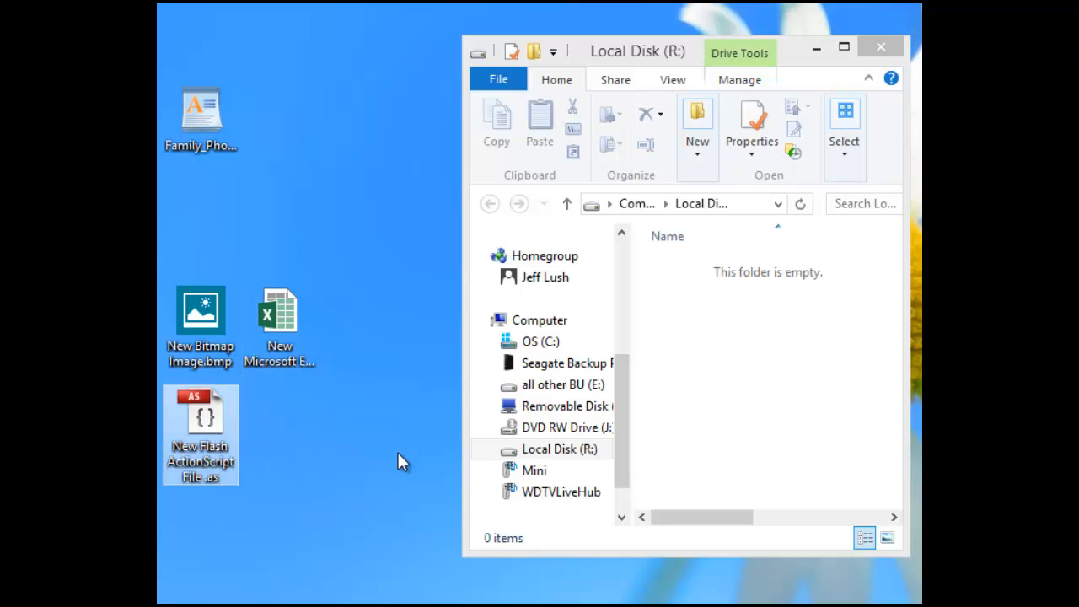
drag(278, 320, 666, 305)
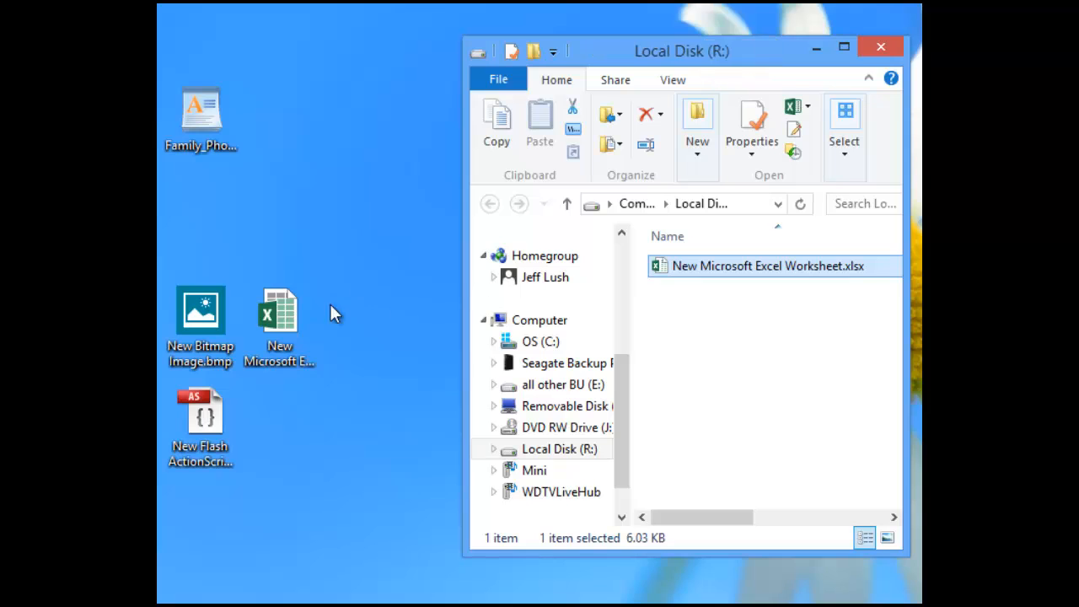
drag(280, 319, 342, 253)
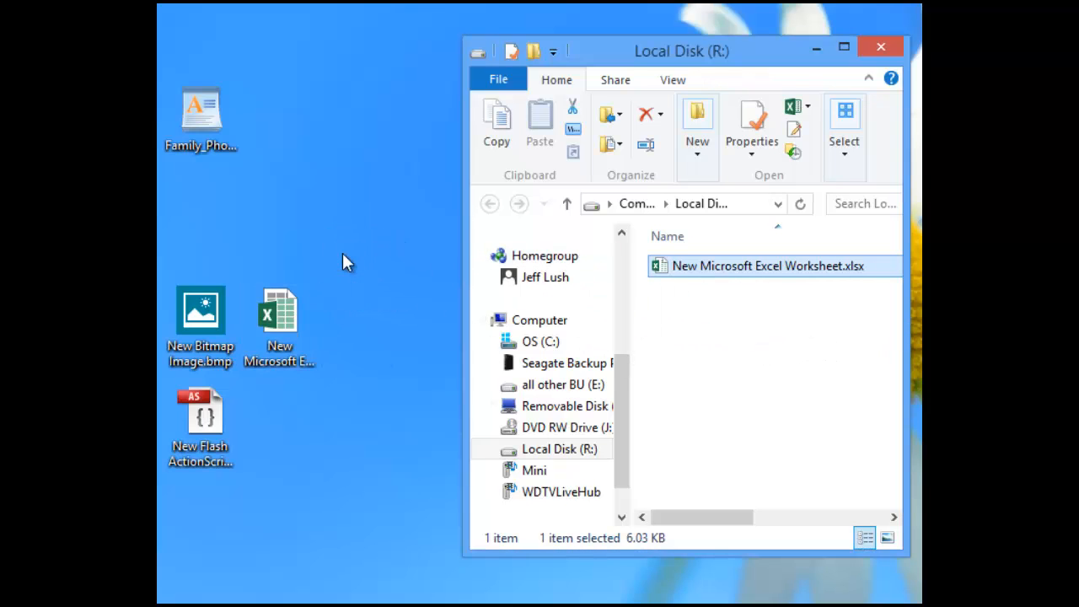
Move New Bitmap Image.bmp and the Flash ActionScript file onto drive R:.
click(204, 323)
drag(204, 323, 779, 361)
click(200, 422)
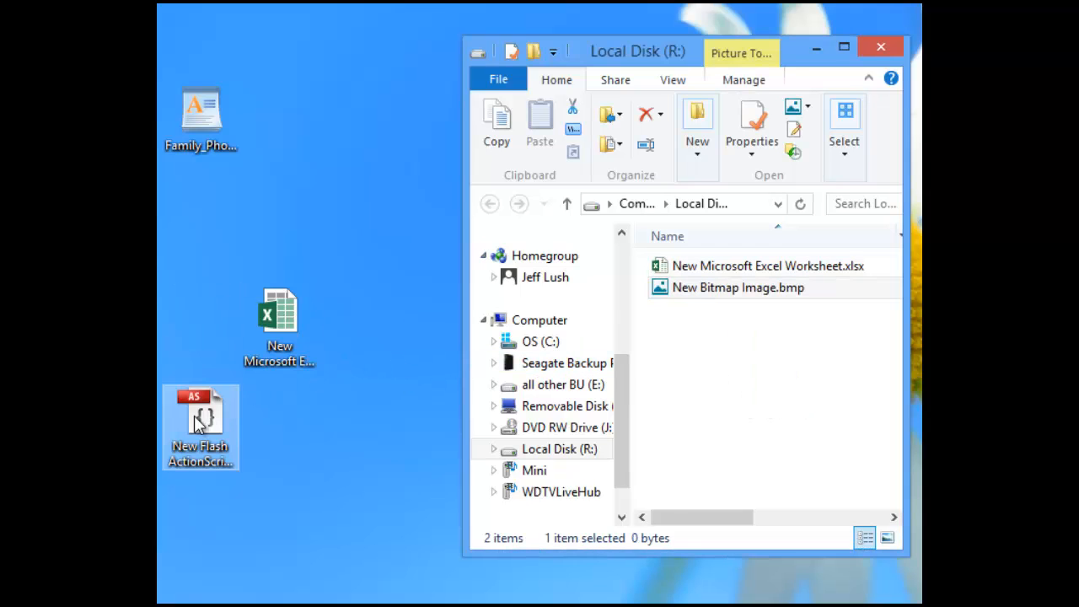
drag(201, 422, 721, 395)
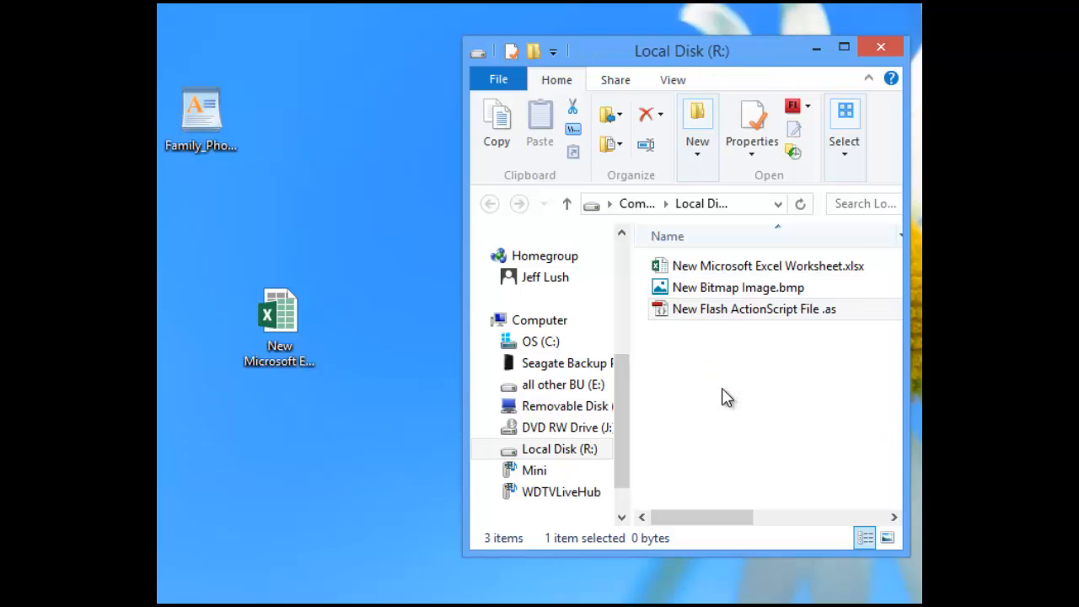
Delete the leftover Excel worksheet from the desktop and shift the R: window left.
click(285, 313)
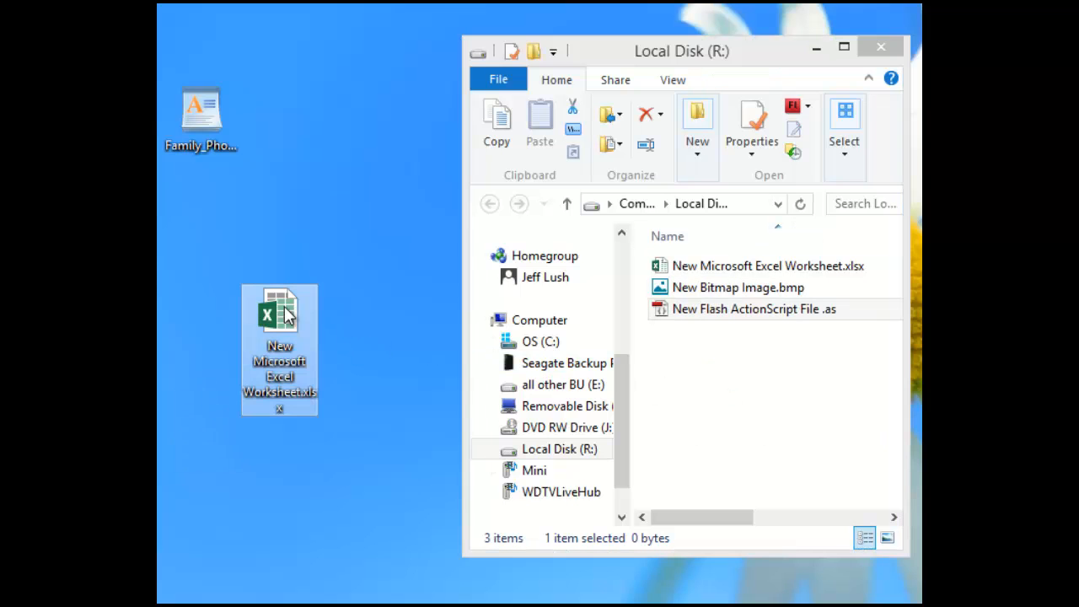
key(Delete)
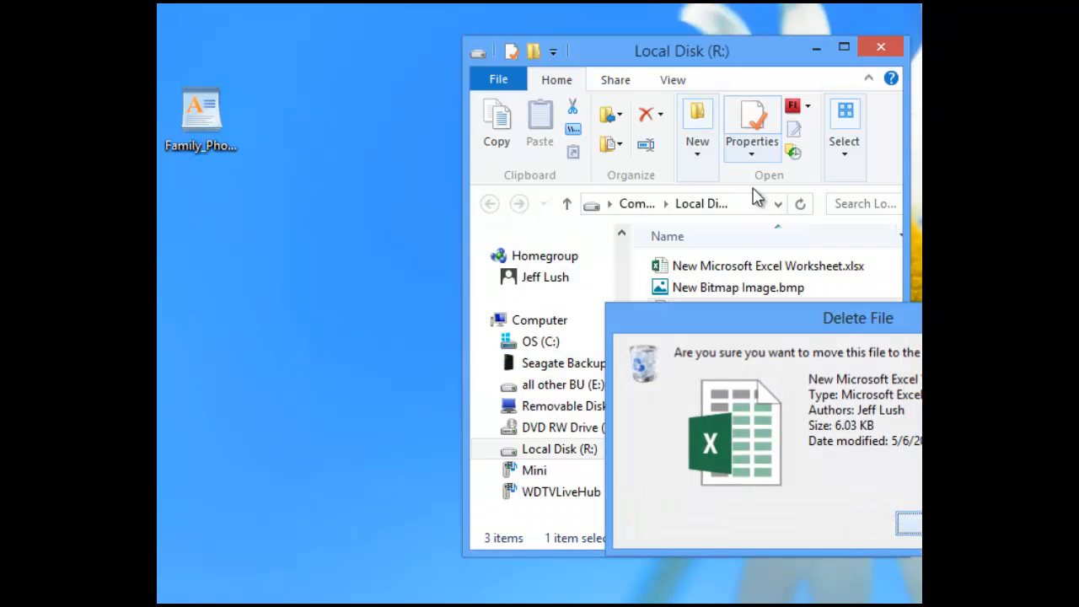
drag(778, 67, 602, 68)
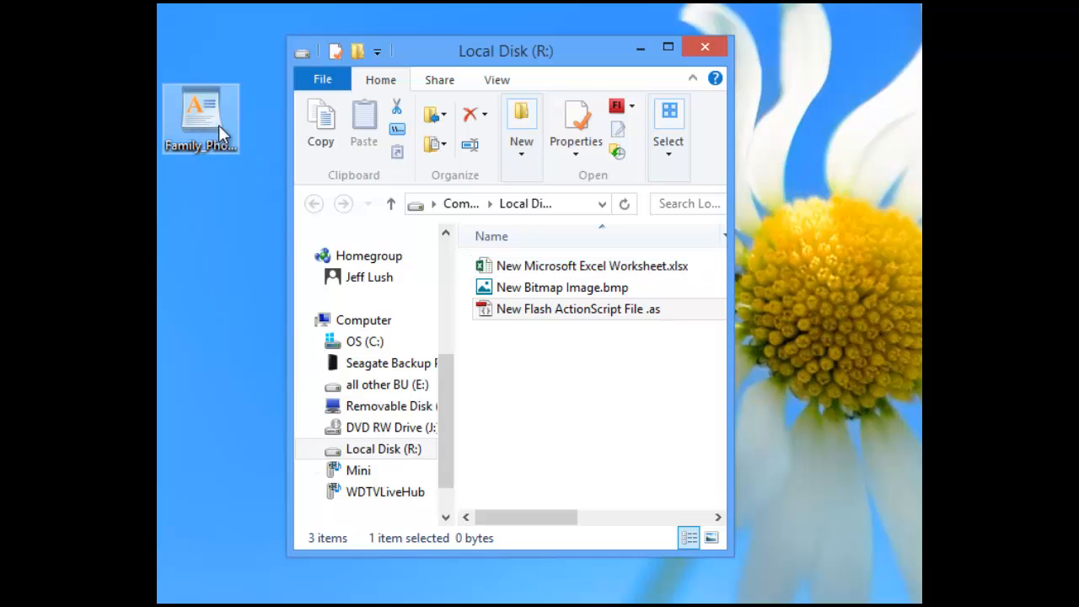
Rename the R: files to excel1.xlsx, pict1.bmp and flash1.as.
click(567, 268)
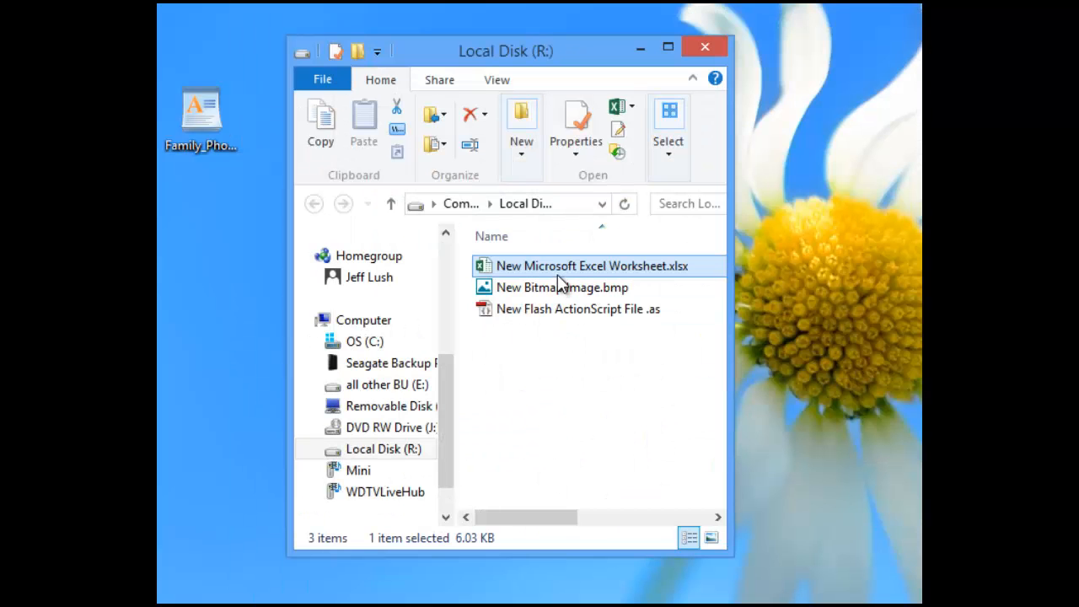
click(581, 268)
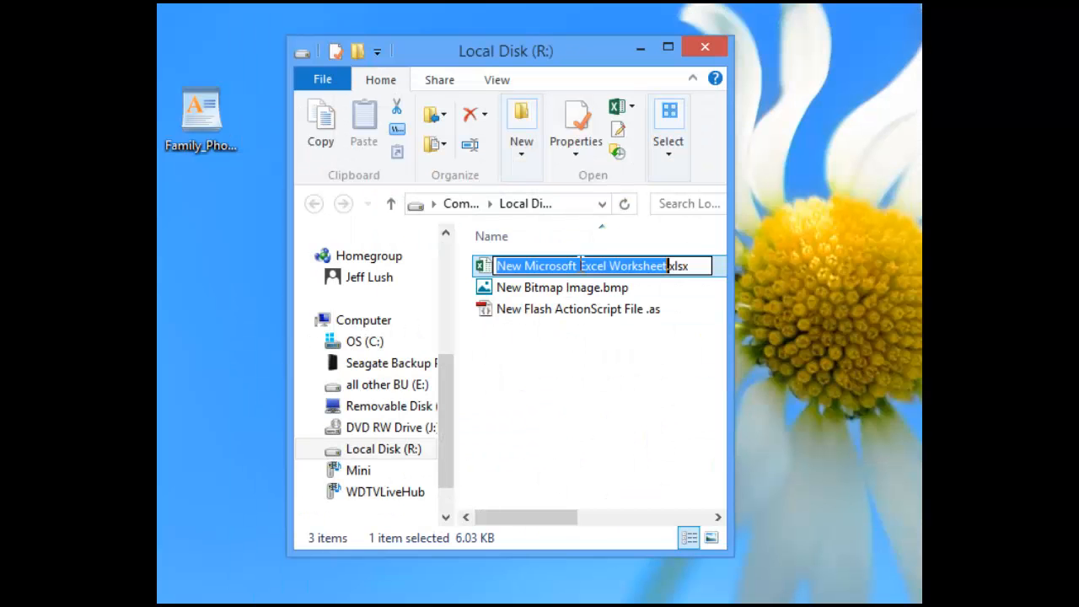
text(excel)
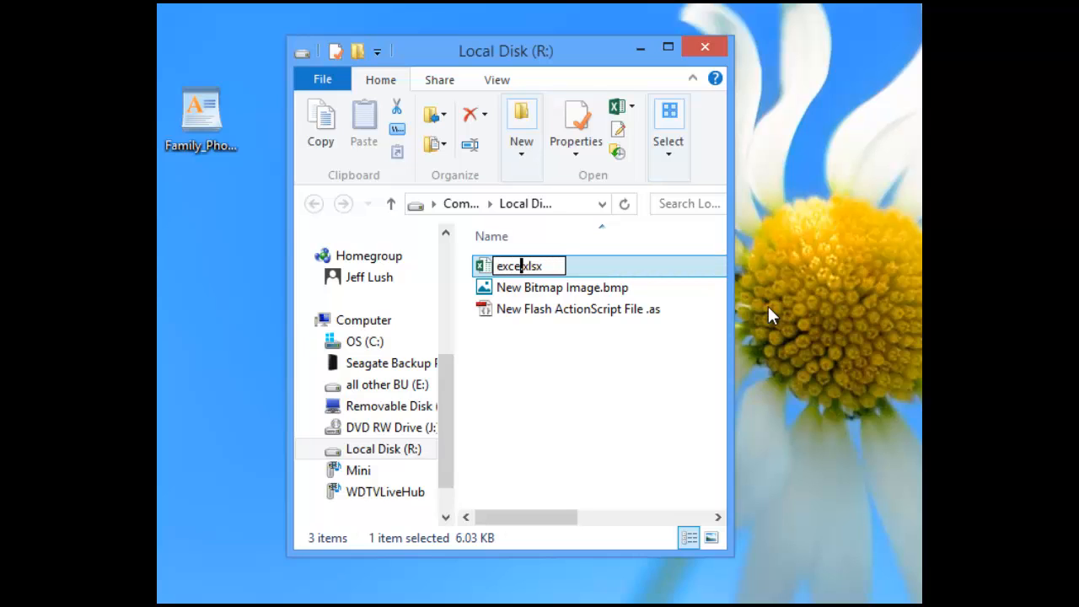
text(1)
key(Return)
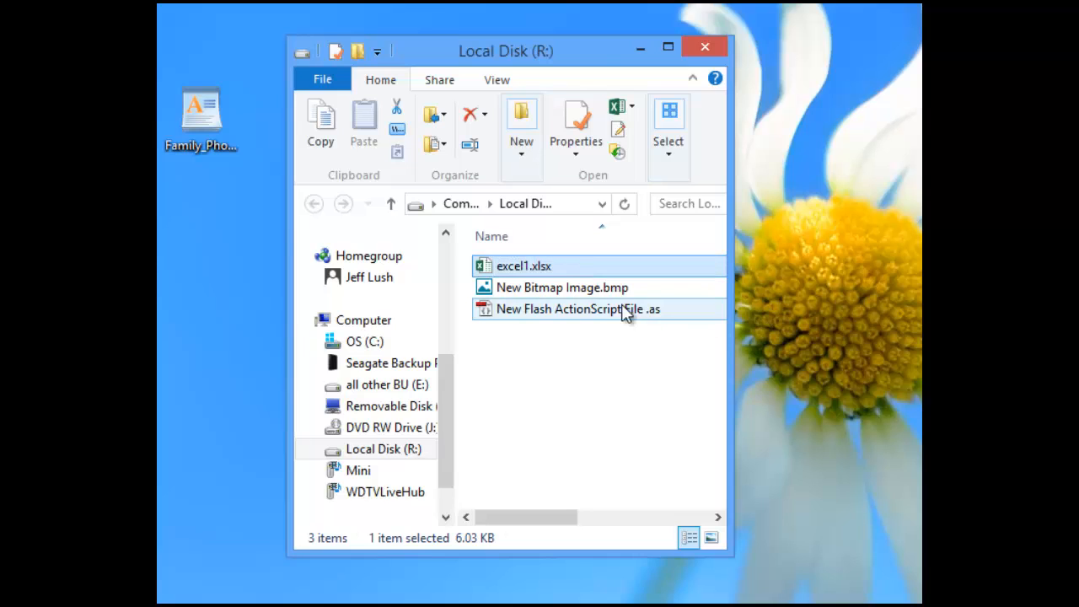
click(571, 287)
click(571, 288)
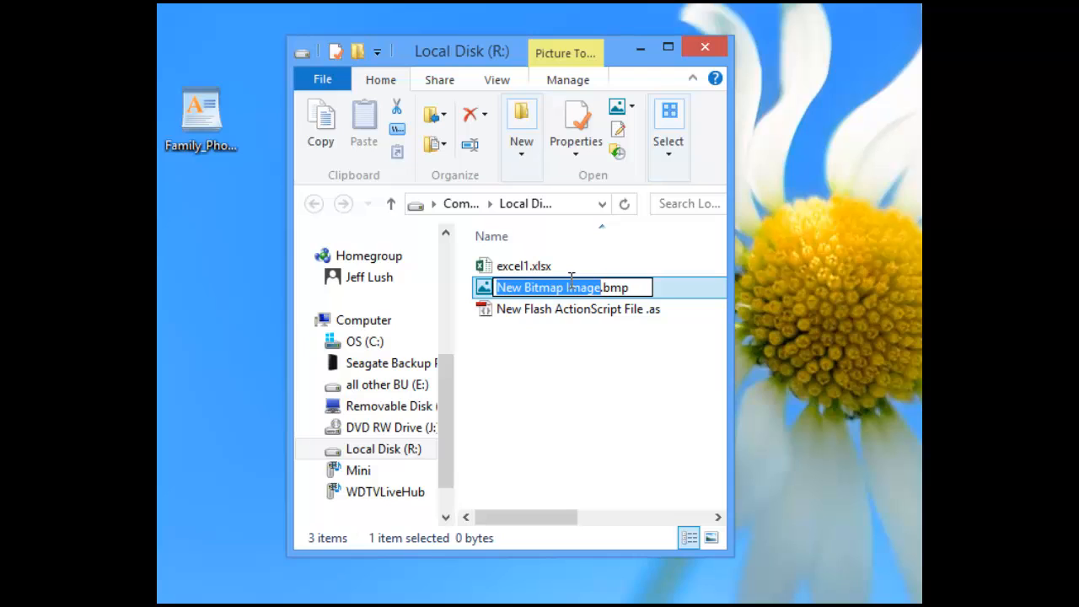
text(pict1)
key(Return)
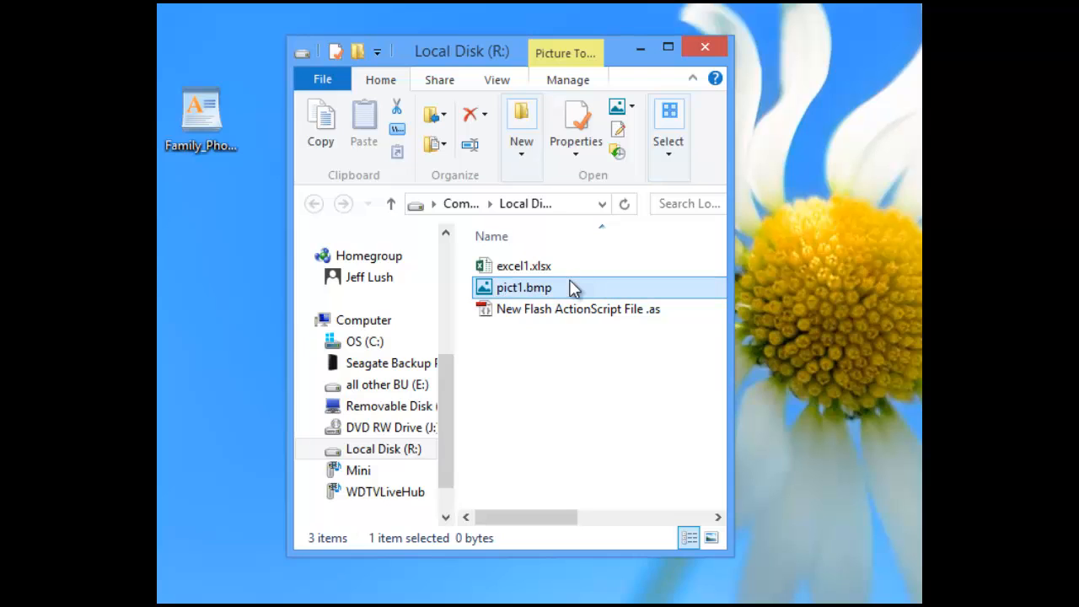
click(555, 320)
click(554, 319)
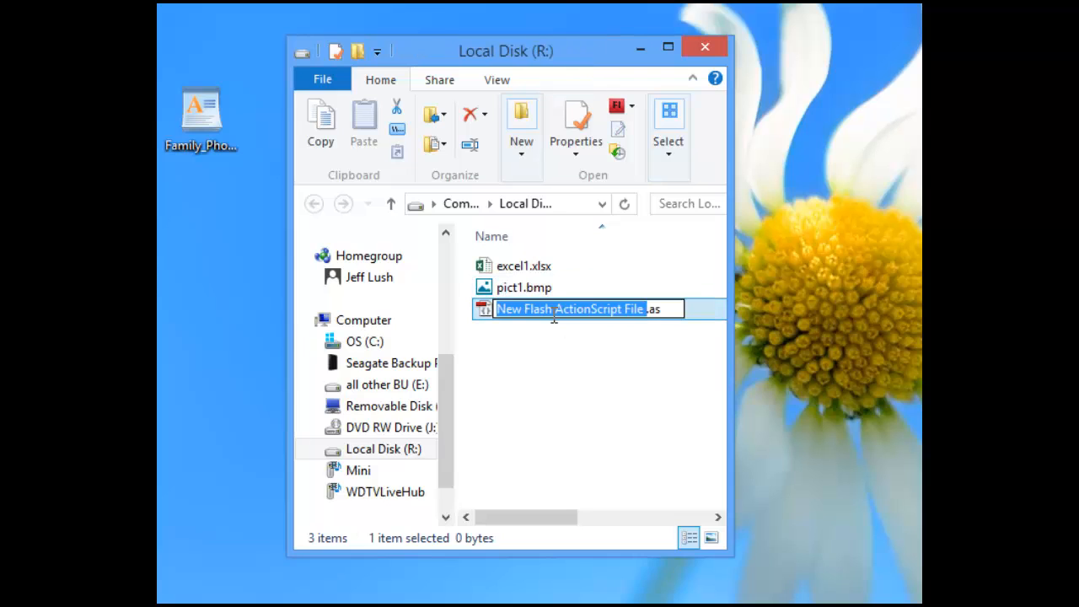
text(flash)
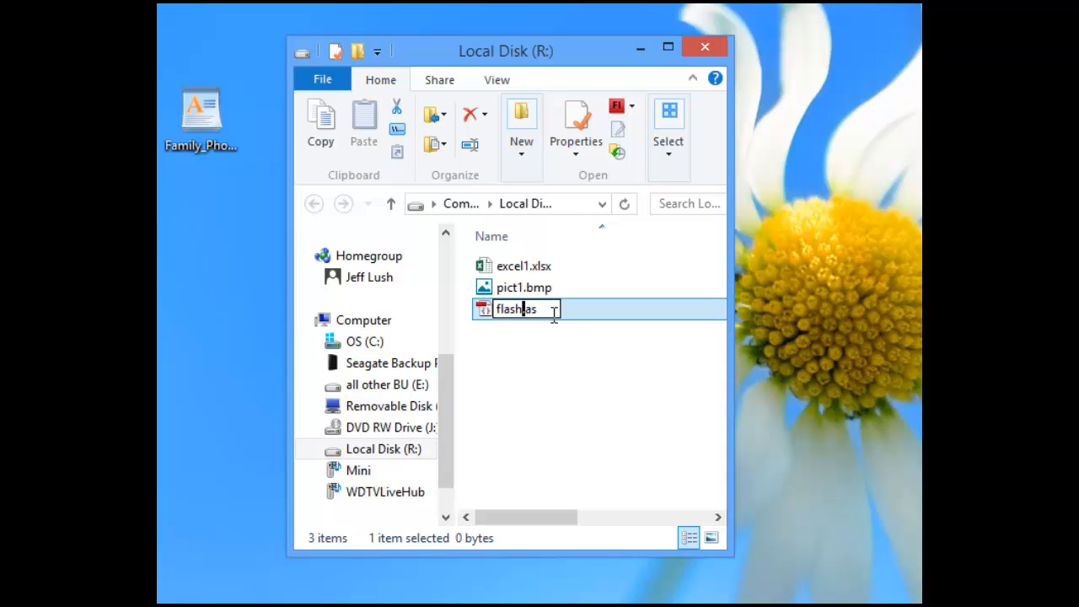
text(1)
key(Return)
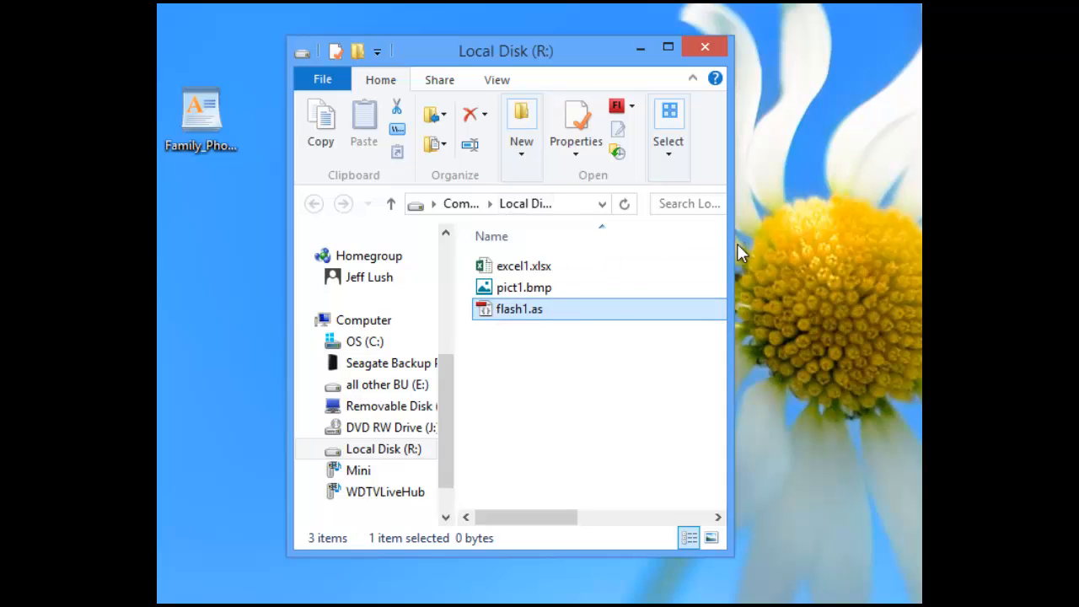
Widen the R: window to show the preview pane, reposition it, then close it.
drag(732, 251, 919, 252)
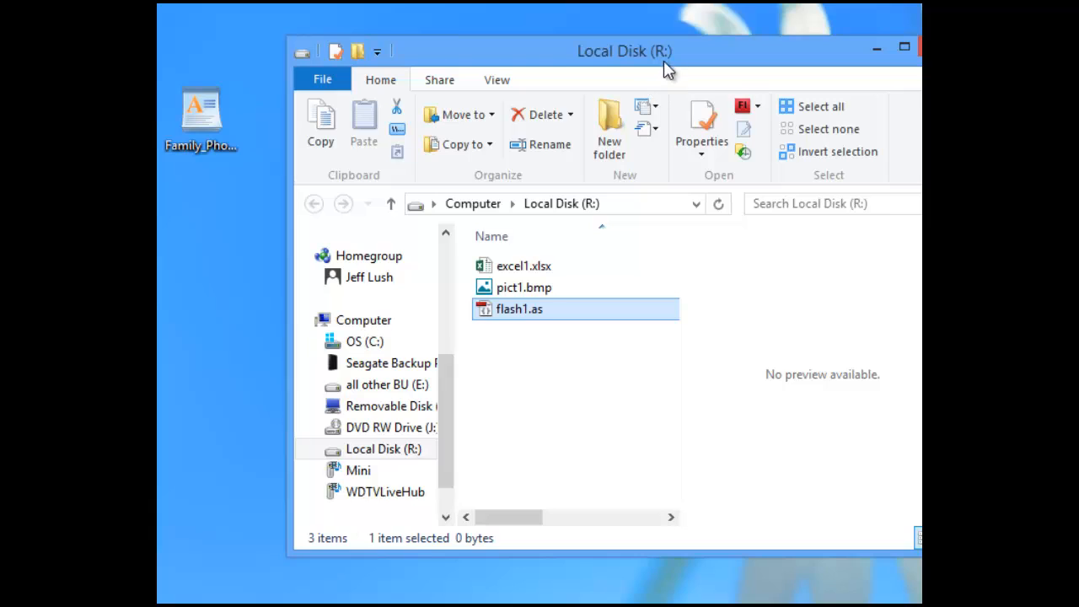
drag(667, 67, 612, 82)
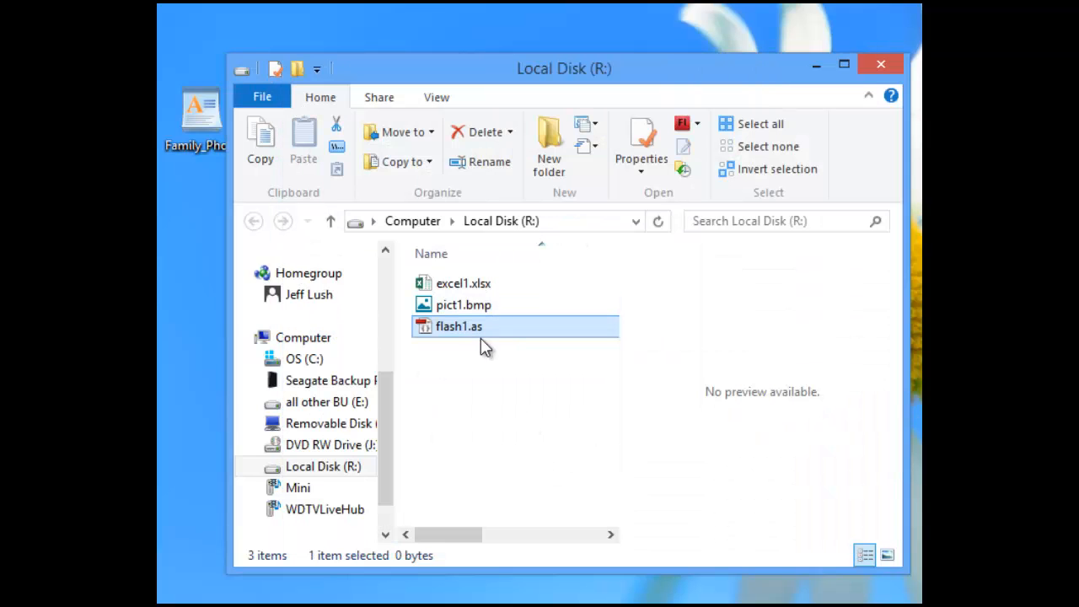
click(881, 65)
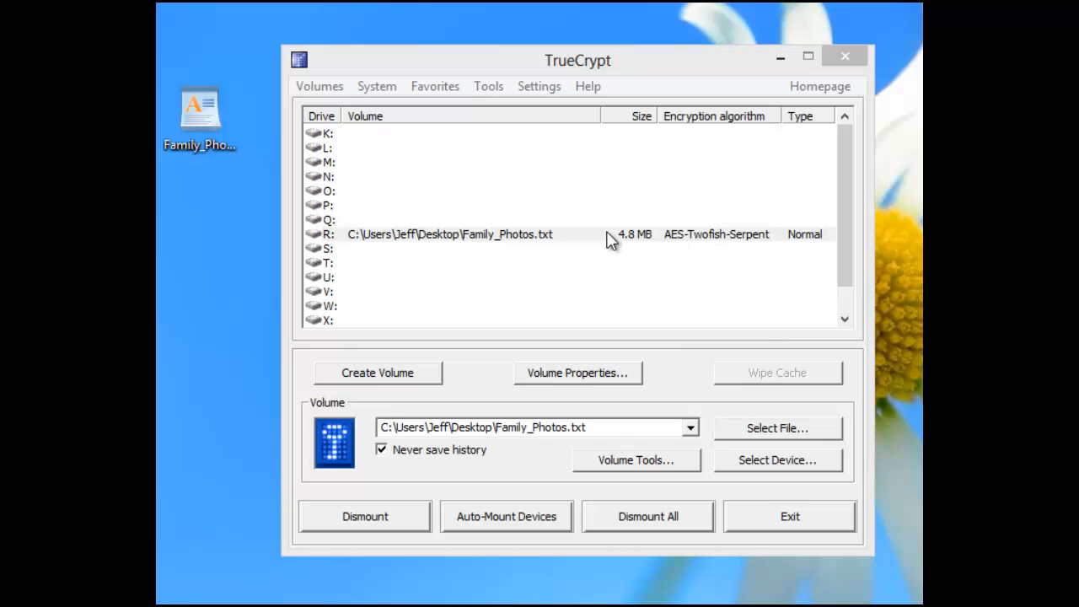
click(568, 239)
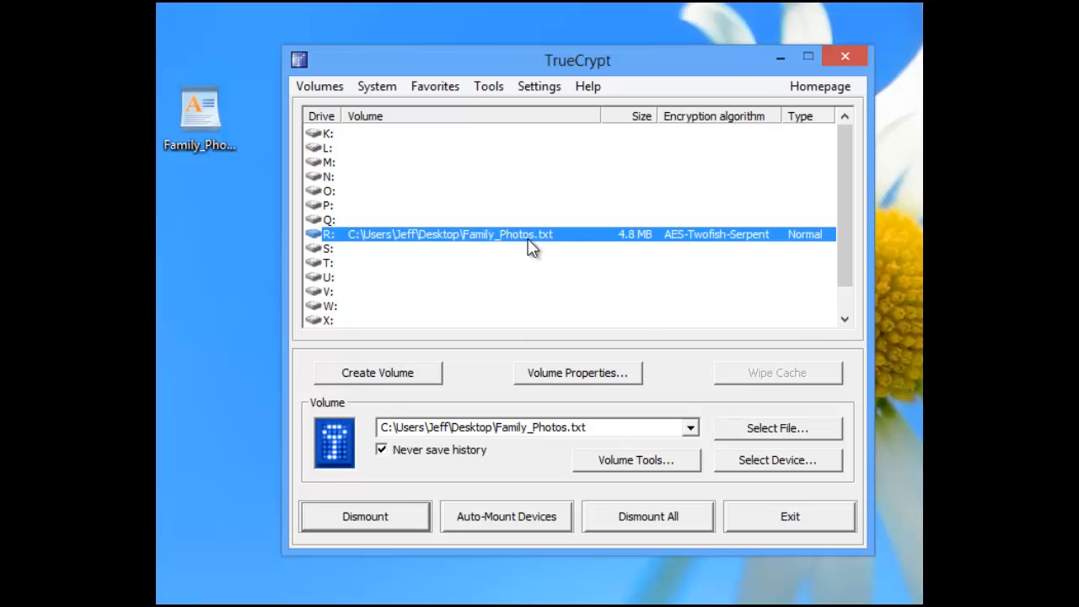
double_click(399, 241)
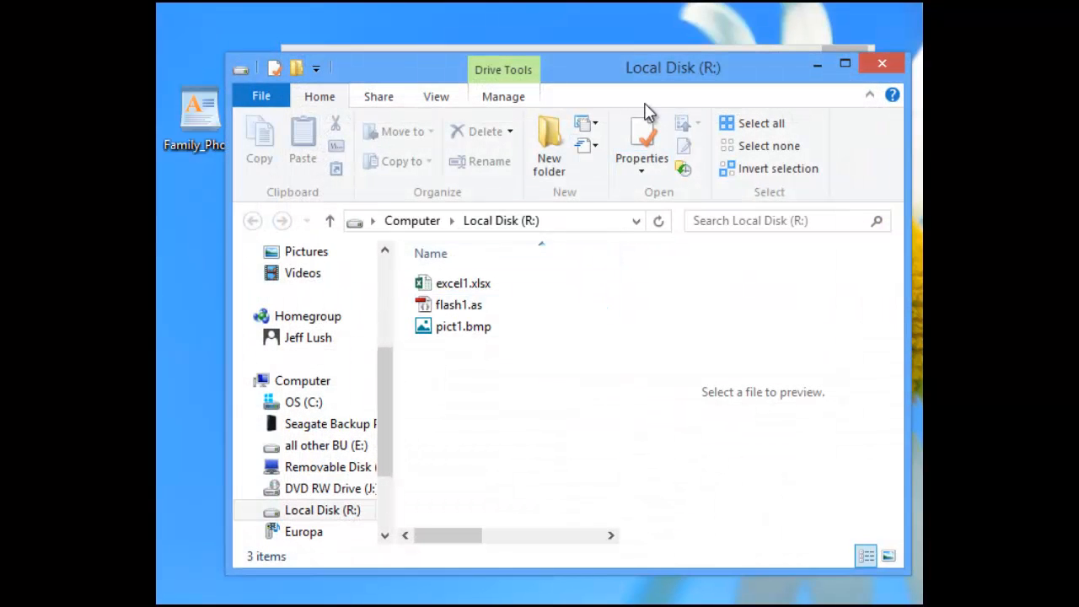
click(830, 66)
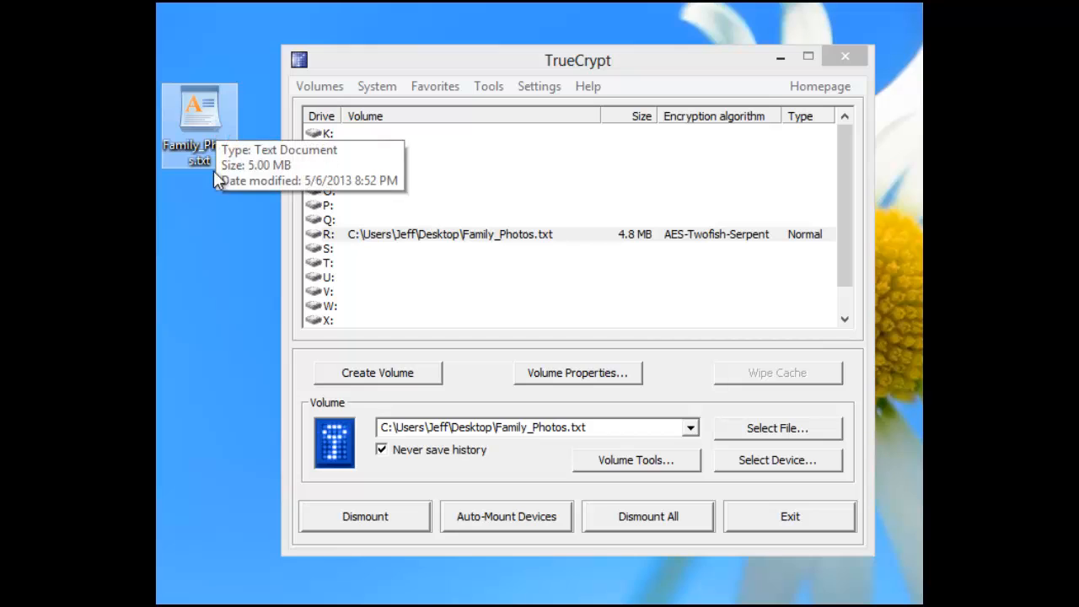
mouse_move(199, 113)
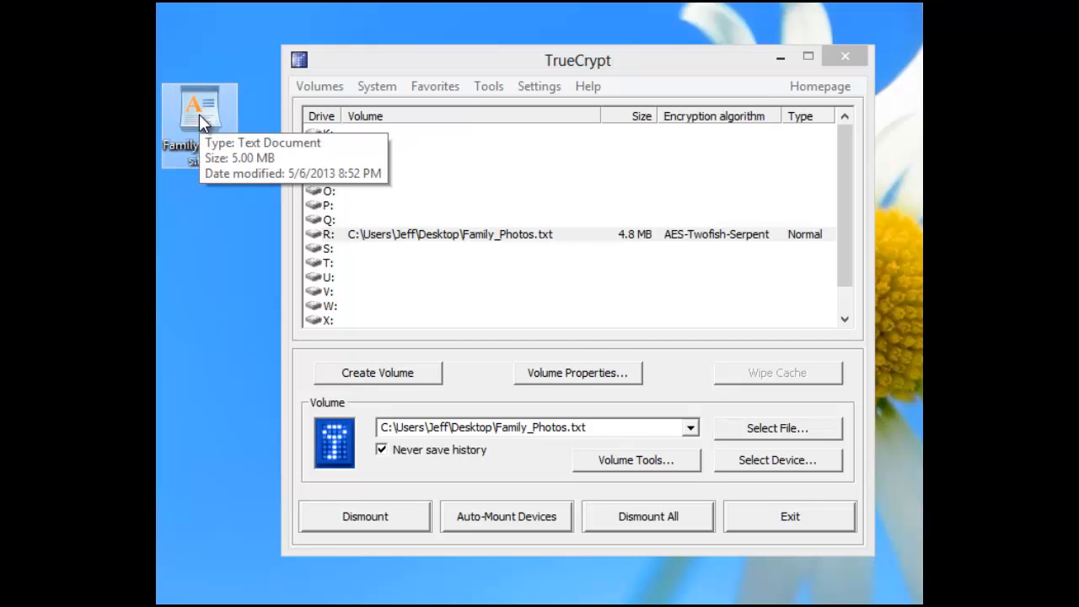
Dismount the Family_Photos.txt volume from drive R:.
click(634, 239)
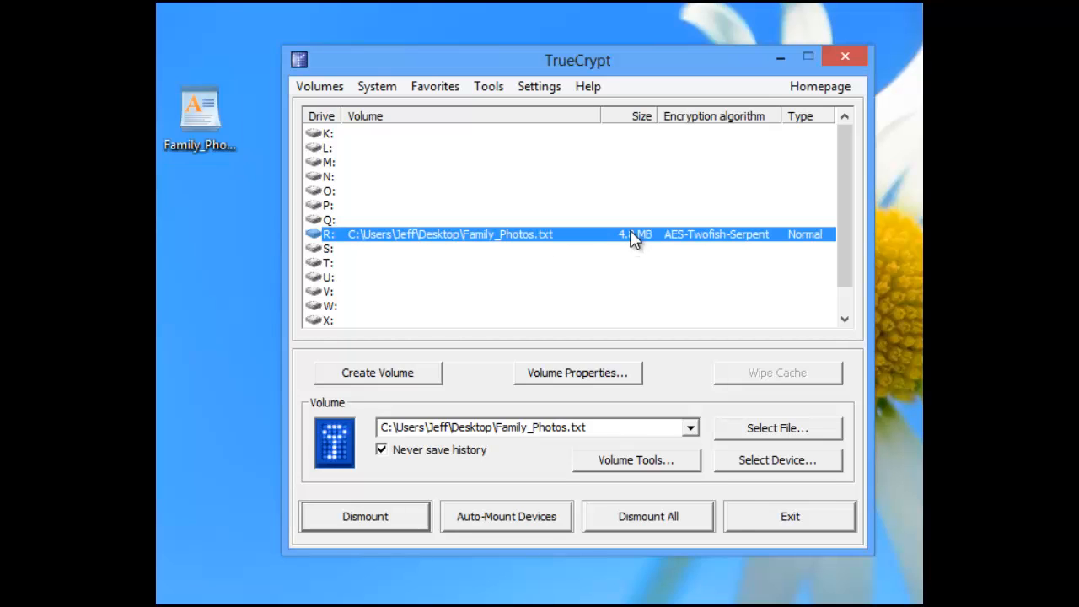
click(403, 520)
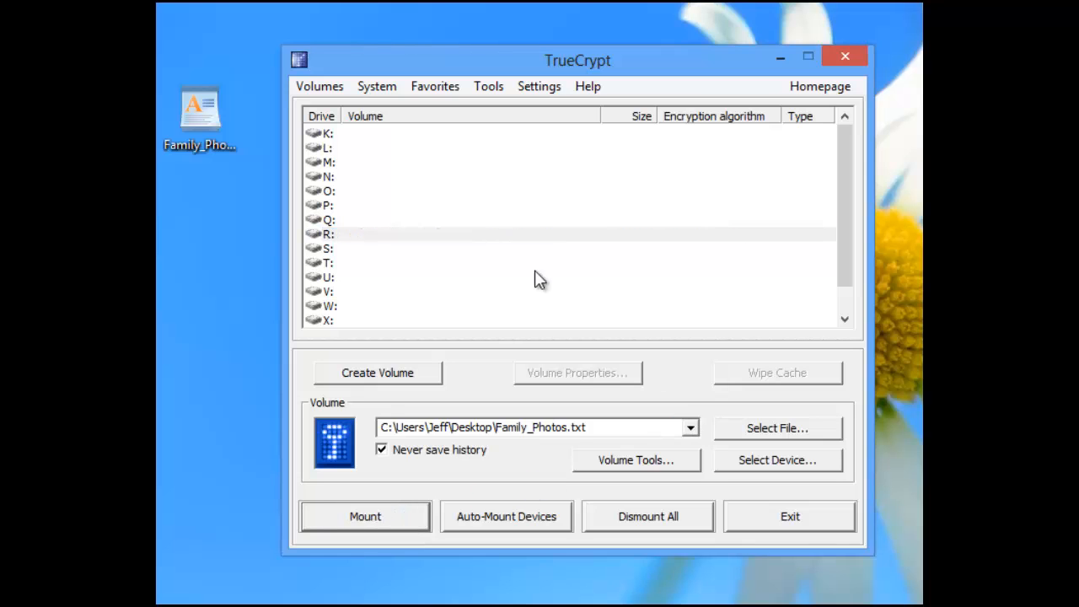
click(526, 240)
Inspect the desktop Family_Photos.txt, still shown as a 5.00 MB text document.
click(208, 114)
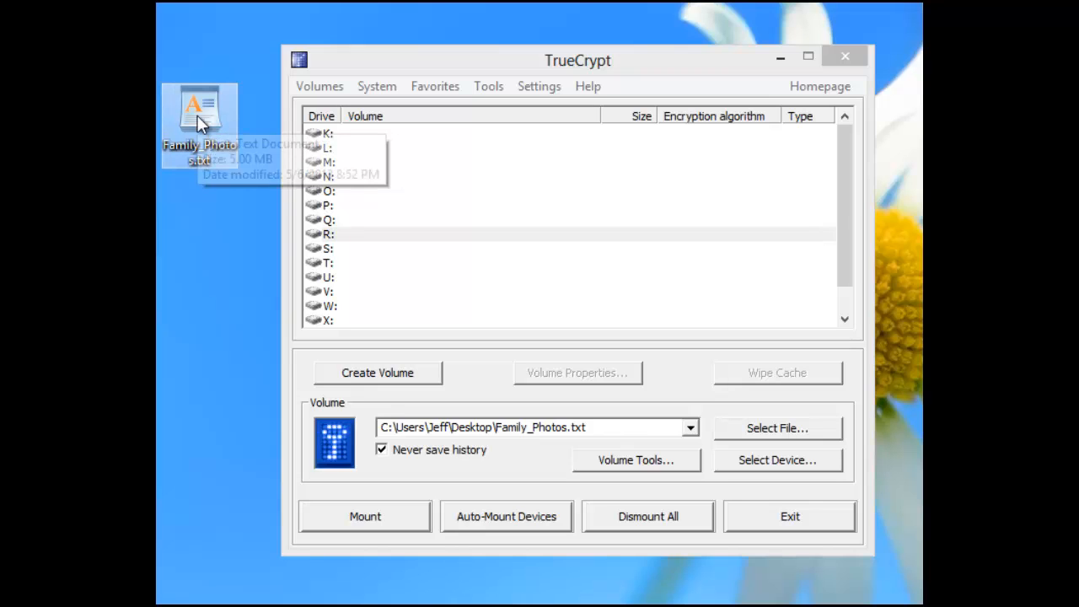
drag(198, 116, 221, 137)
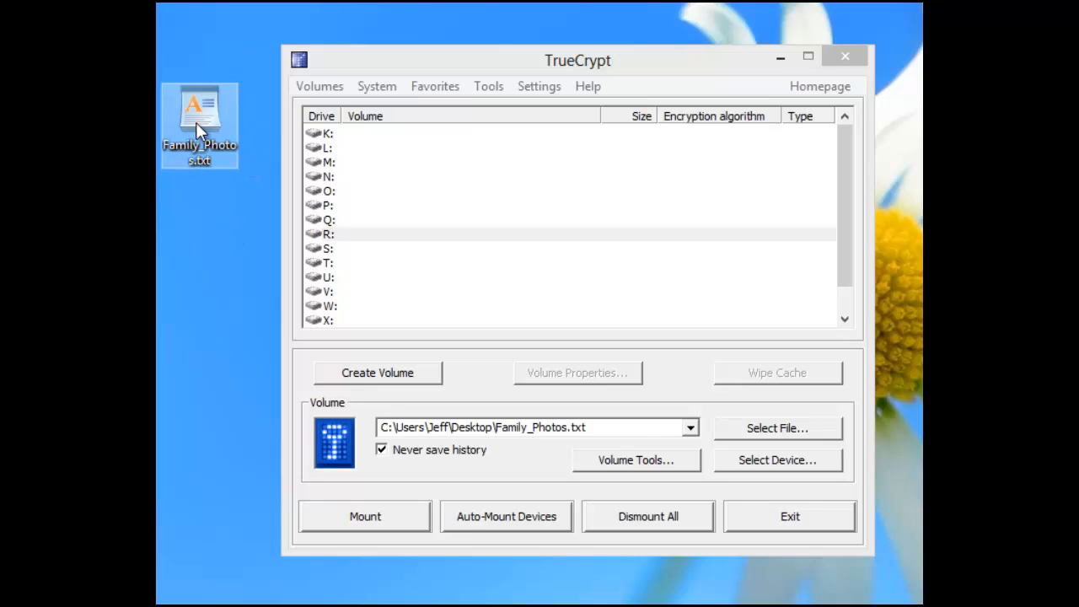
mouse_move(196, 122)
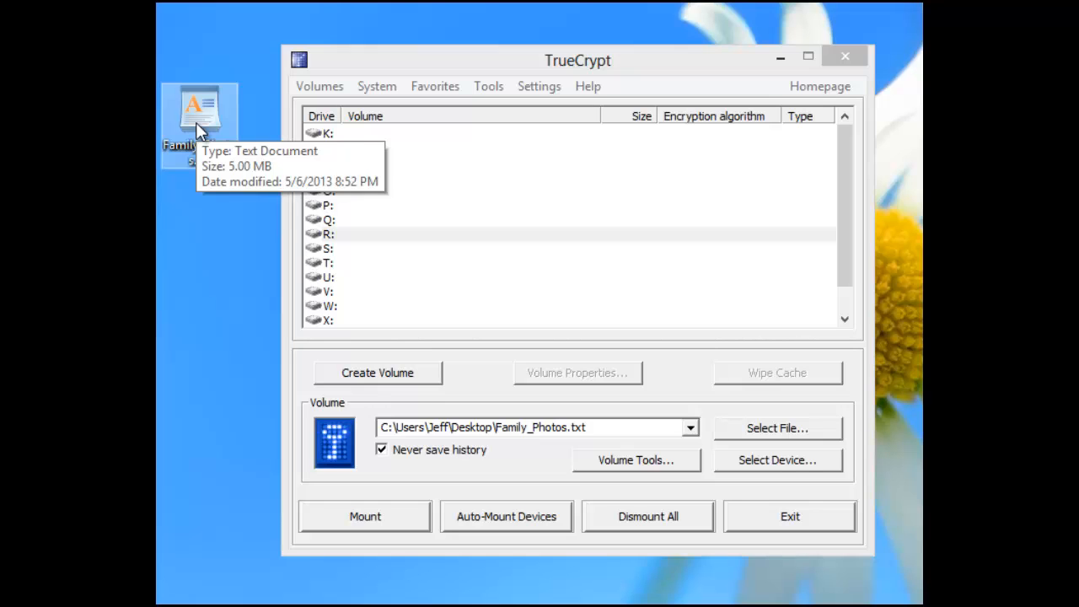
mouse_move(209, 139)
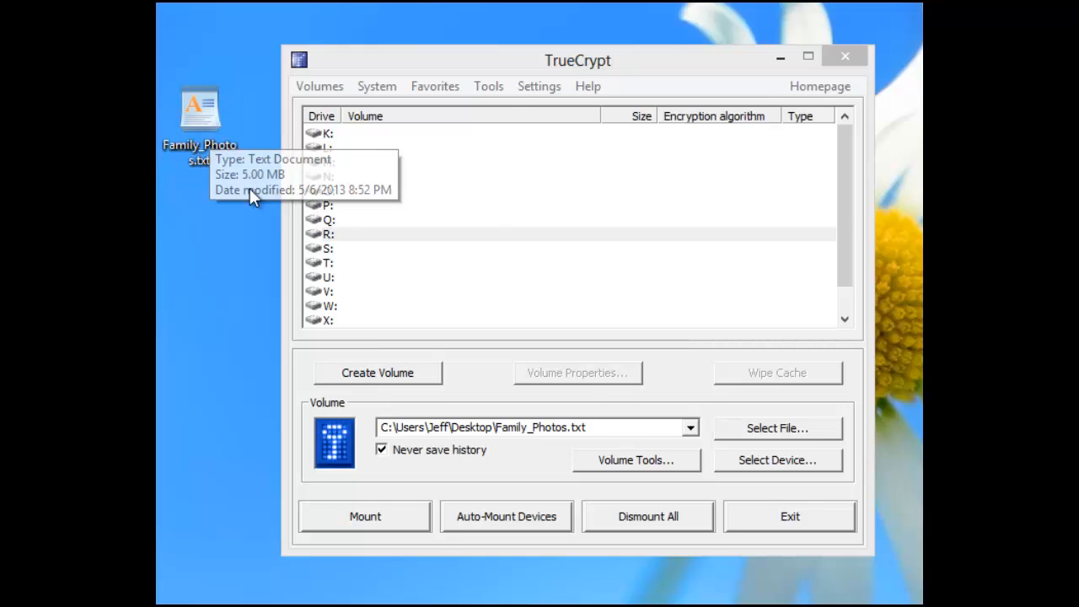
click(480, 235)
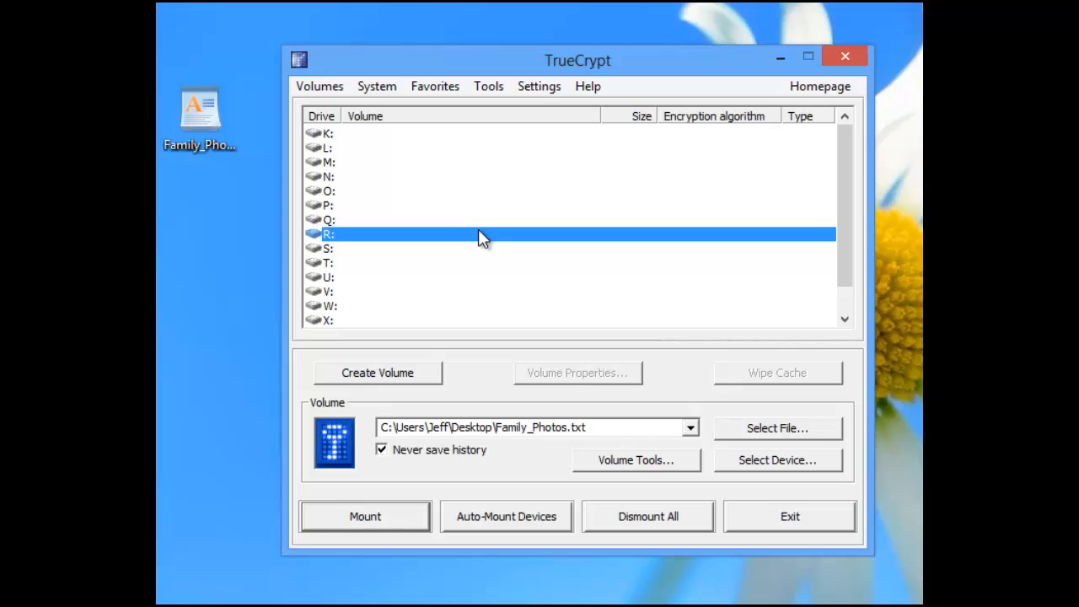
double_click(200, 113)
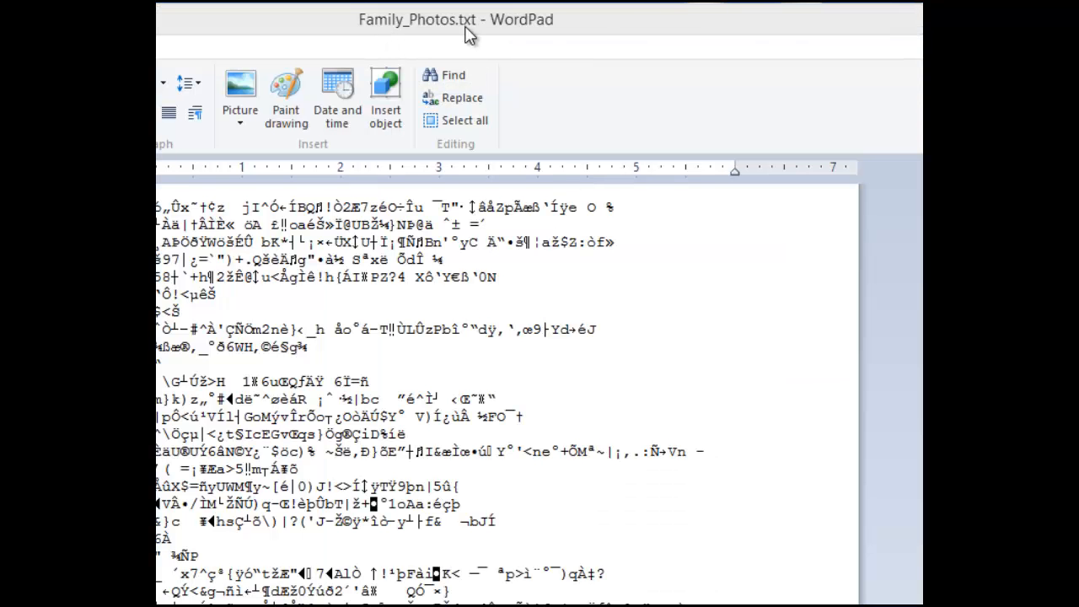
drag(595, 23, 594, 45)
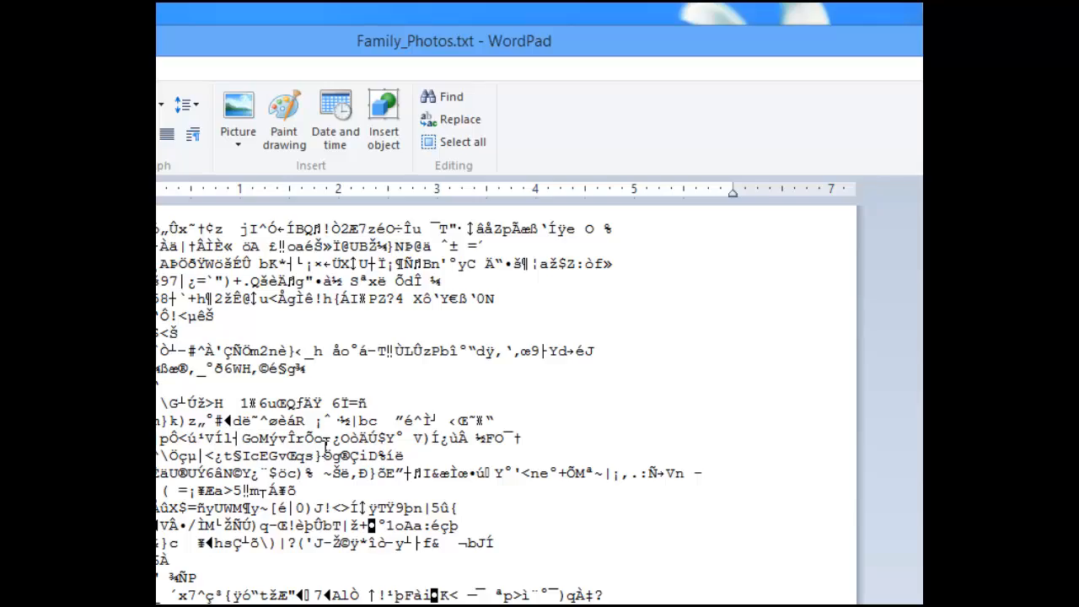
scroll(366, 449, down, 8)
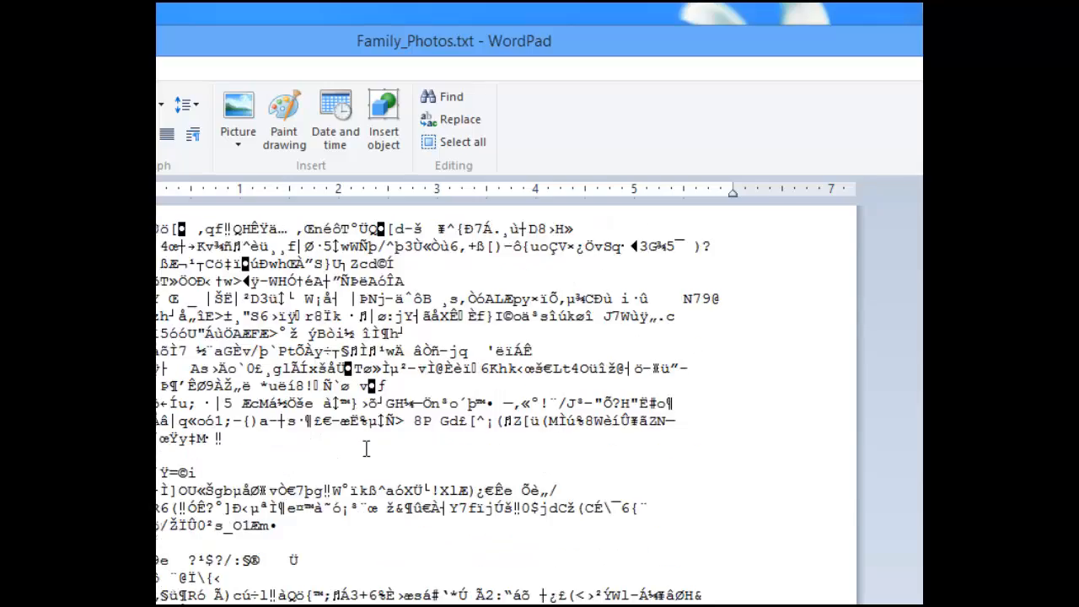
scroll(365, 449, down, 15)
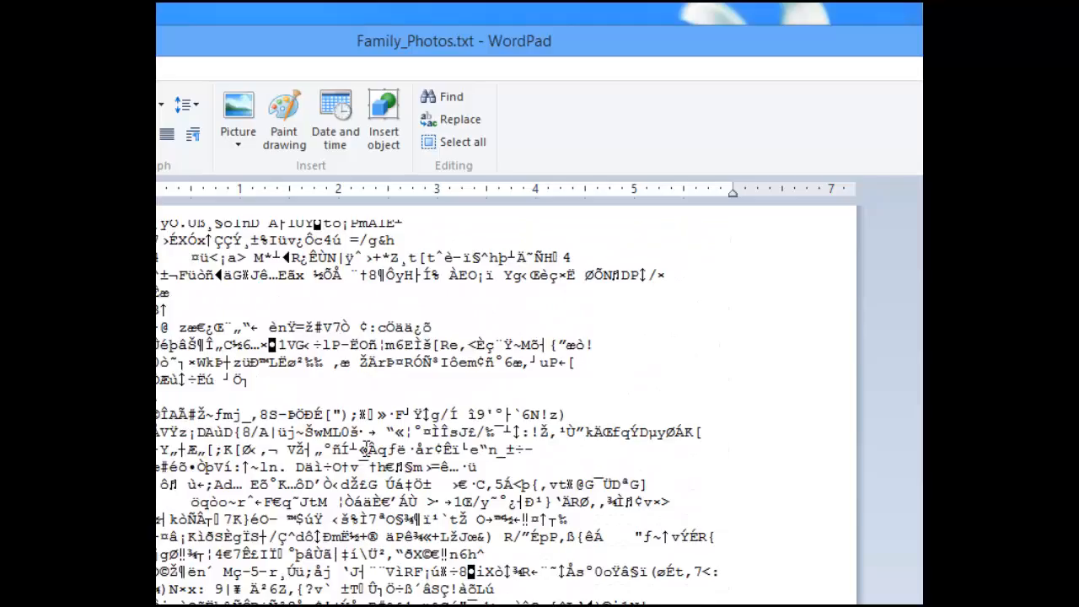
scroll(366, 448, down, 15)
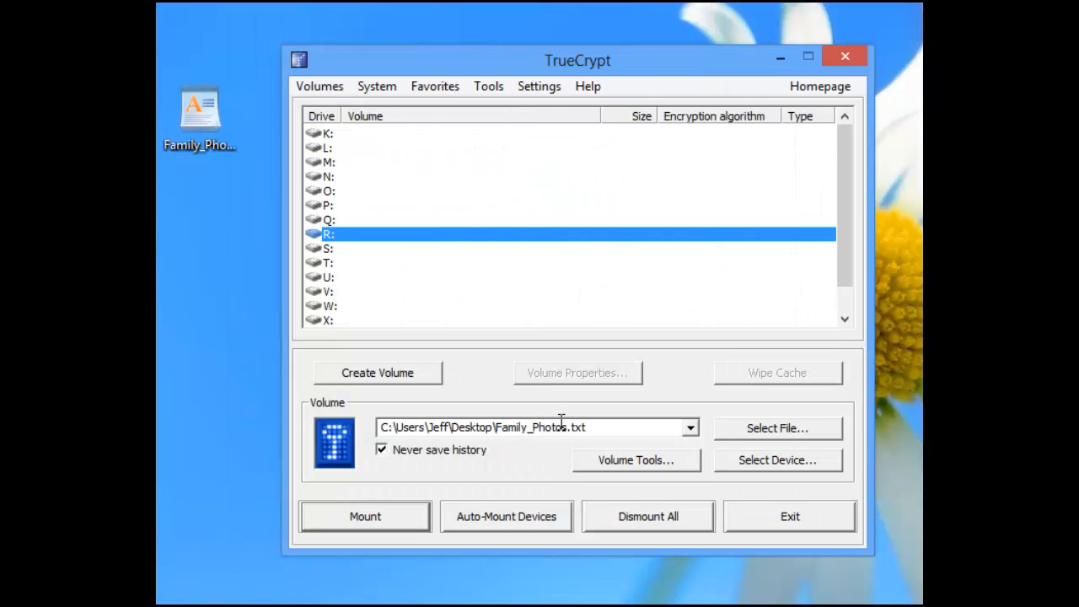
Check the volume path history and choose drive letter K: for mounting.
click(692, 427)
click(692, 428)
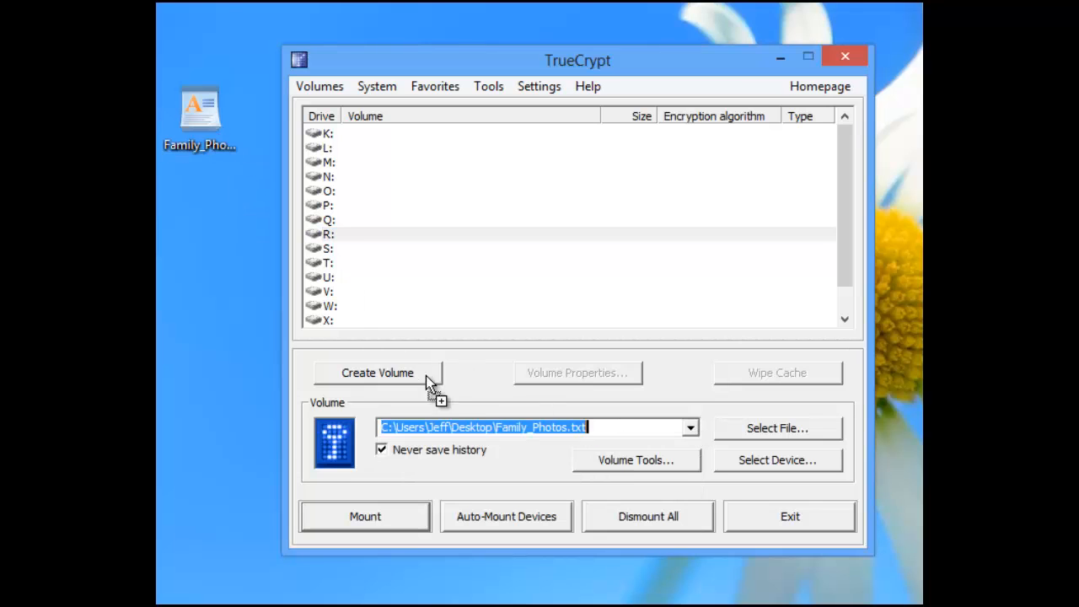
click(476, 425)
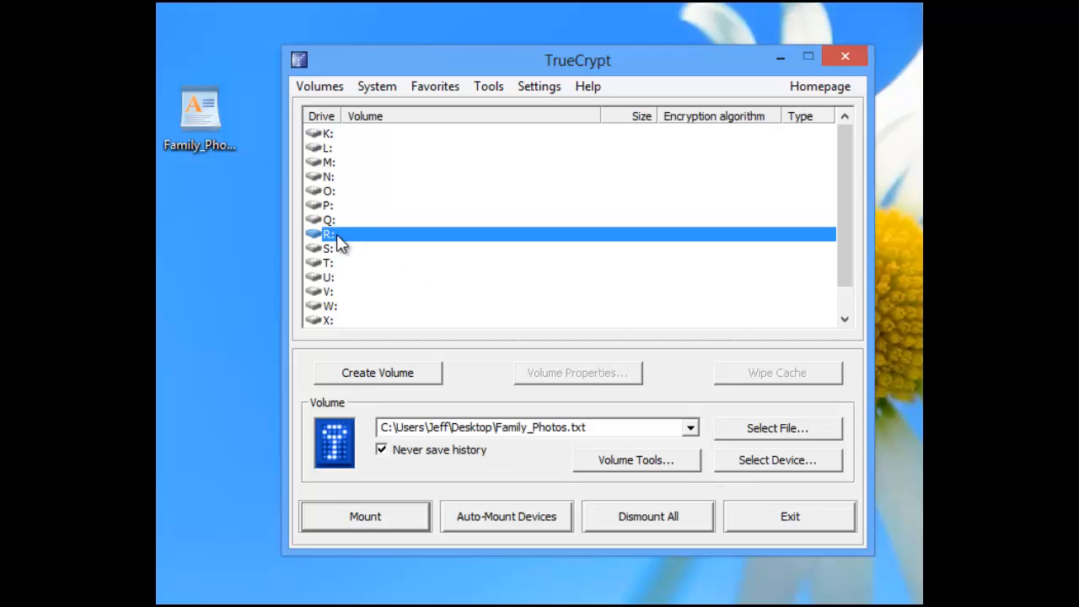
click(346, 135)
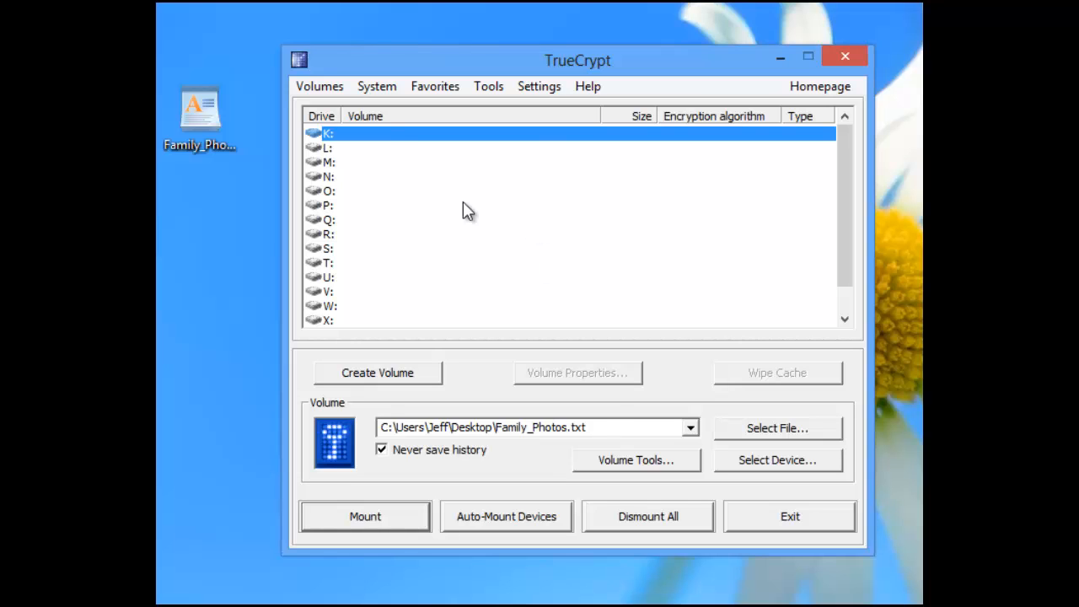
Mount Family_Photos.txt on K:, entering the volume password with Display password ticked.
click(417, 516)
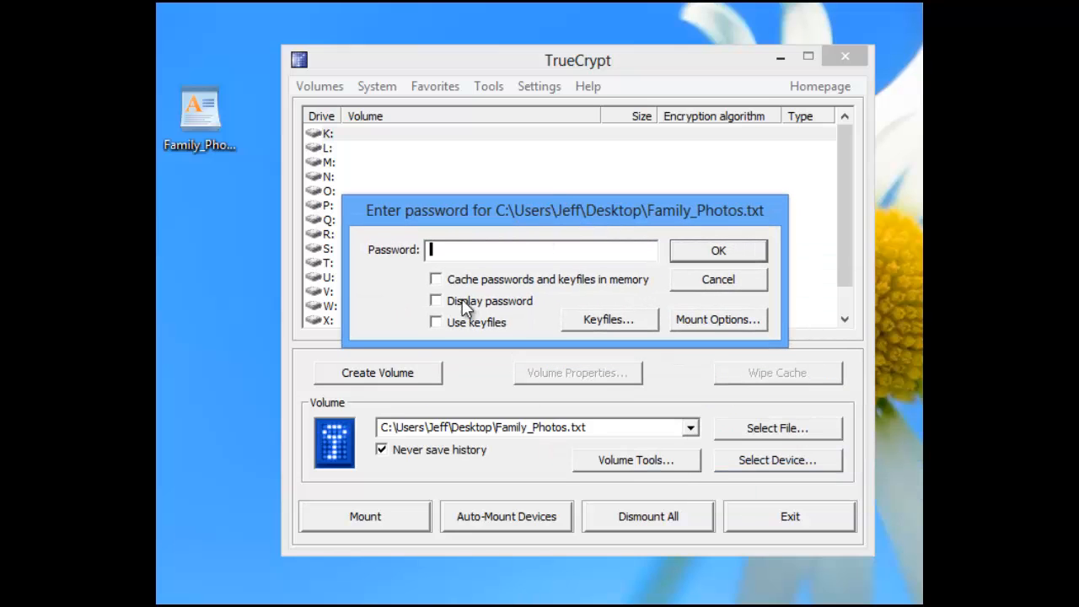
click(462, 307)
click(478, 252)
text(password)
click(719, 251)
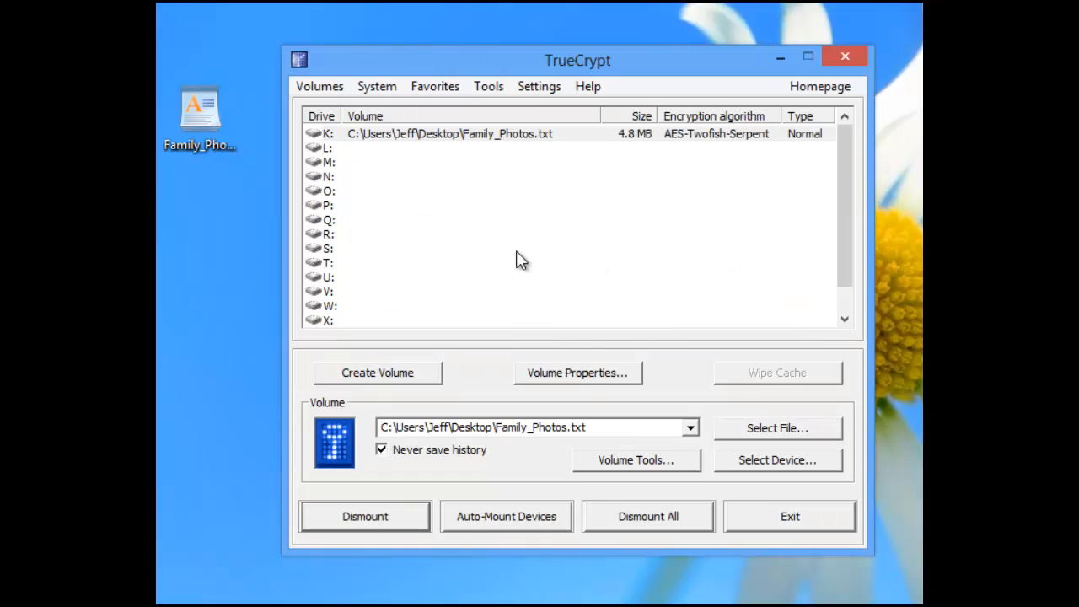
double_click(432, 141)
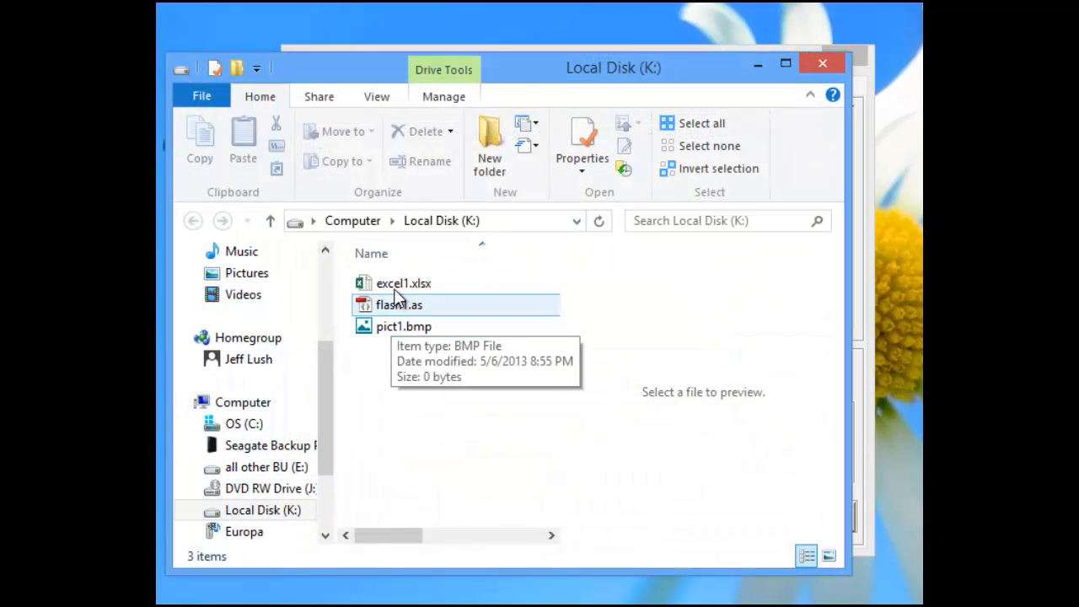
click(401, 289)
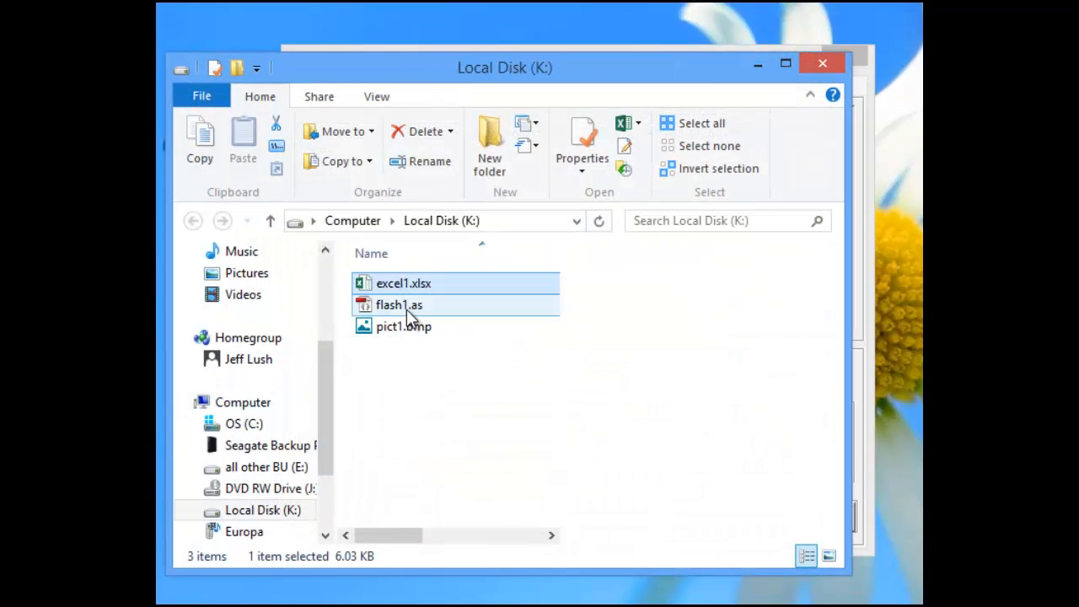
click(409, 311)
click(417, 333)
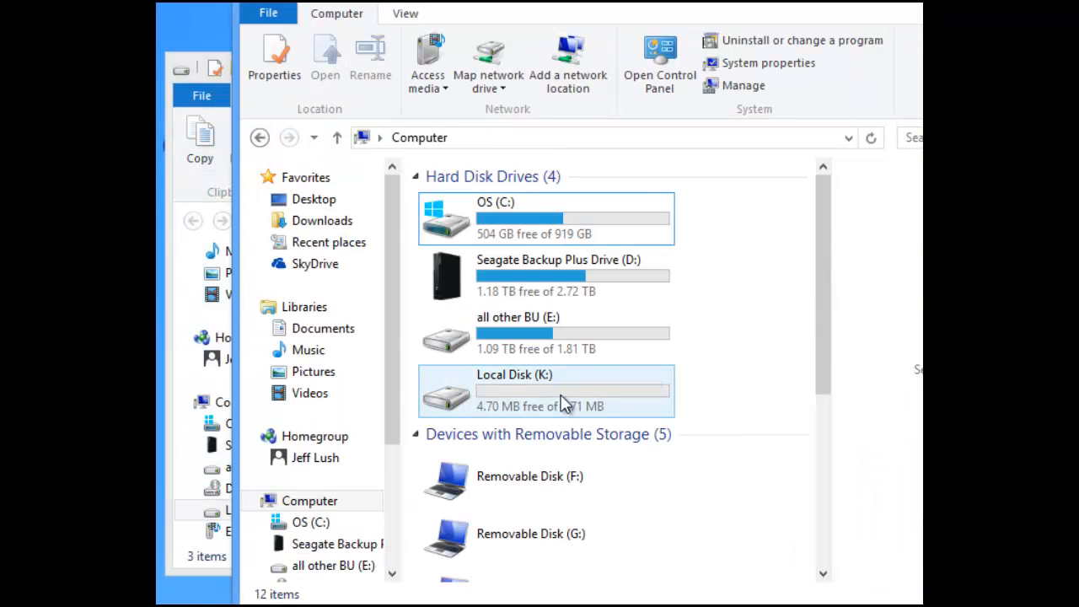
click(563, 403)
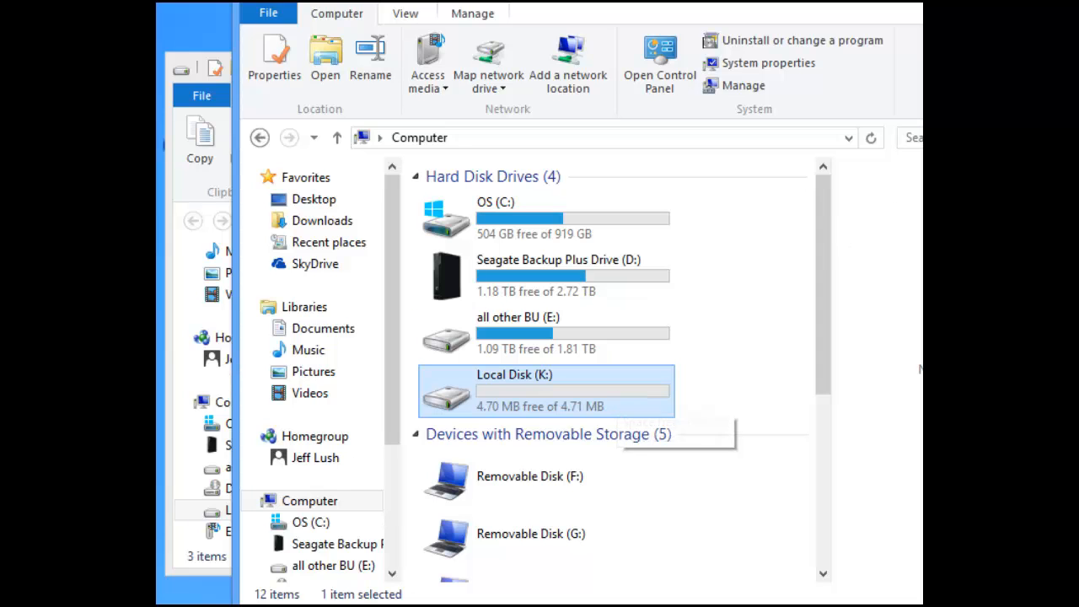
key(alt+Tab)
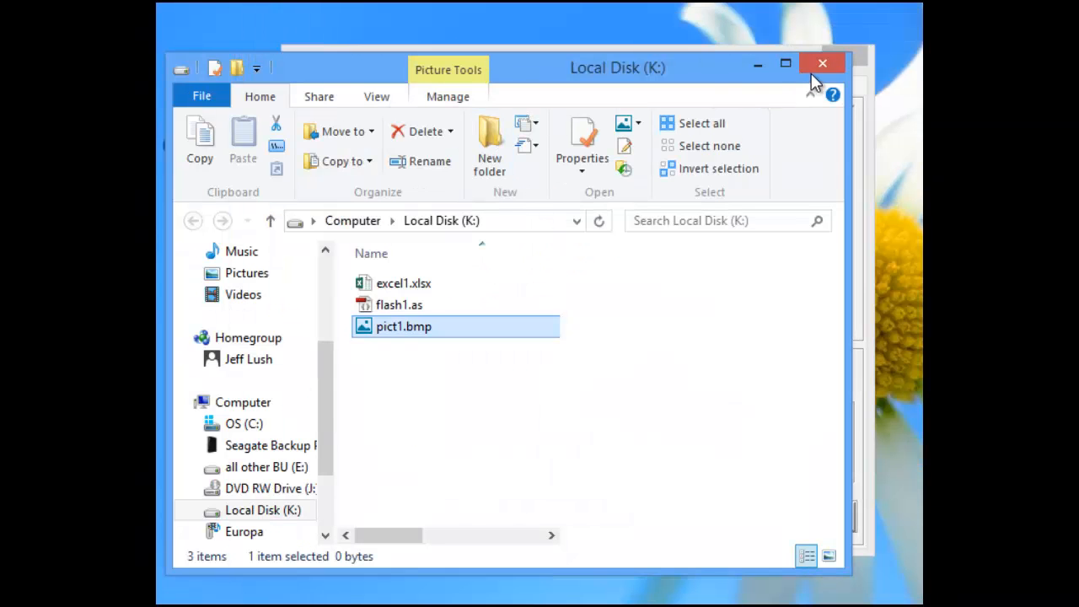
click(822, 68)
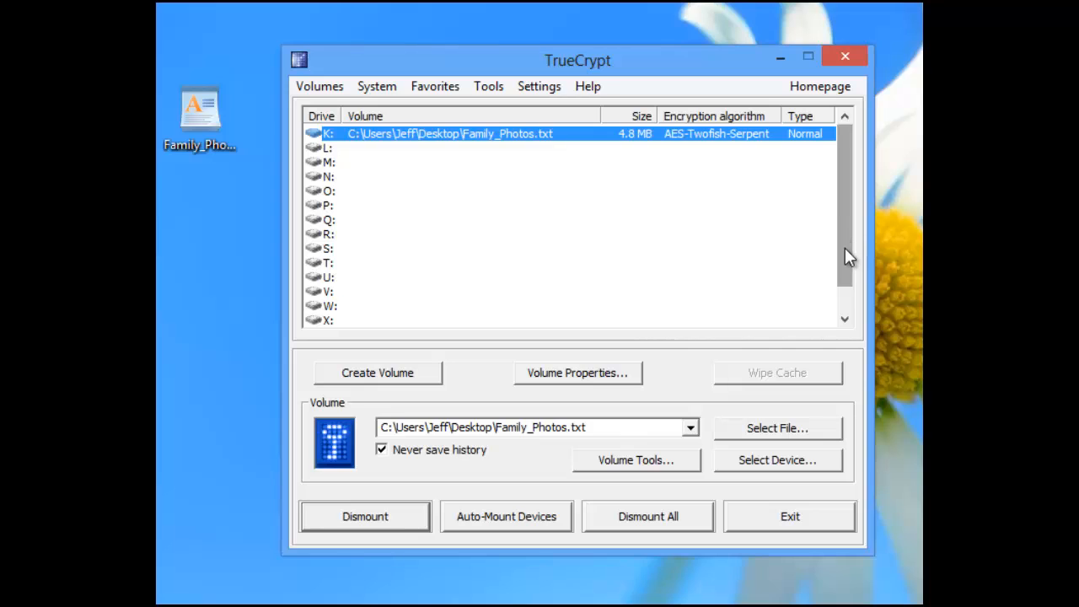
Dismount the Family_Photos.txt volume from drive K:.
scroll(846, 181, down, 1)
scroll(847, 181, up, 1)
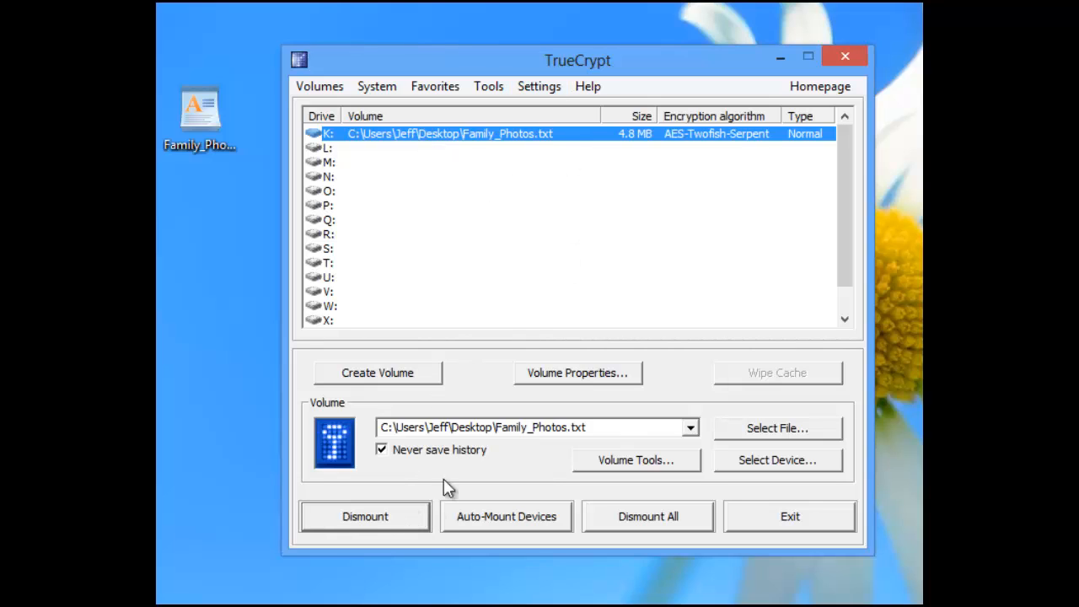
click(401, 527)
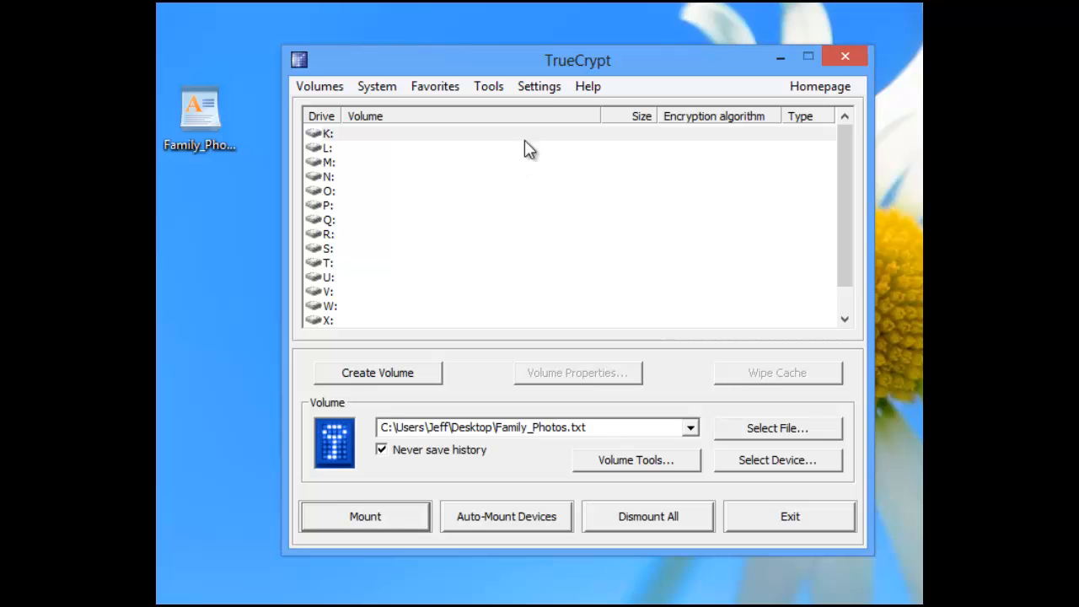
Review the 180-minute auto-dismount setting in Preferences and close it unchanged.
click(539, 87)
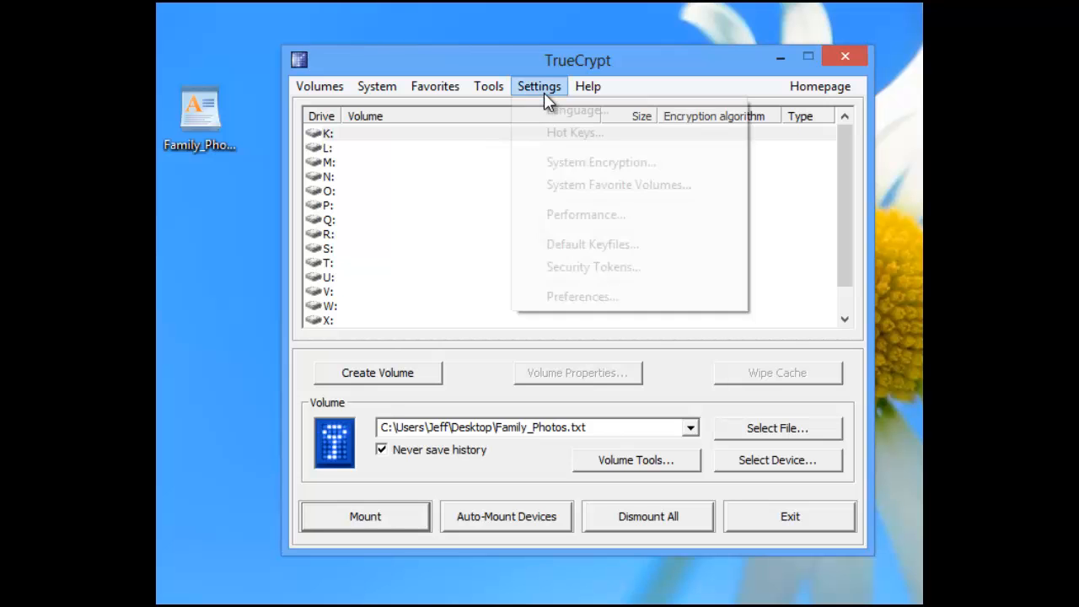
click(602, 294)
drag(824, 194, 501, 48)
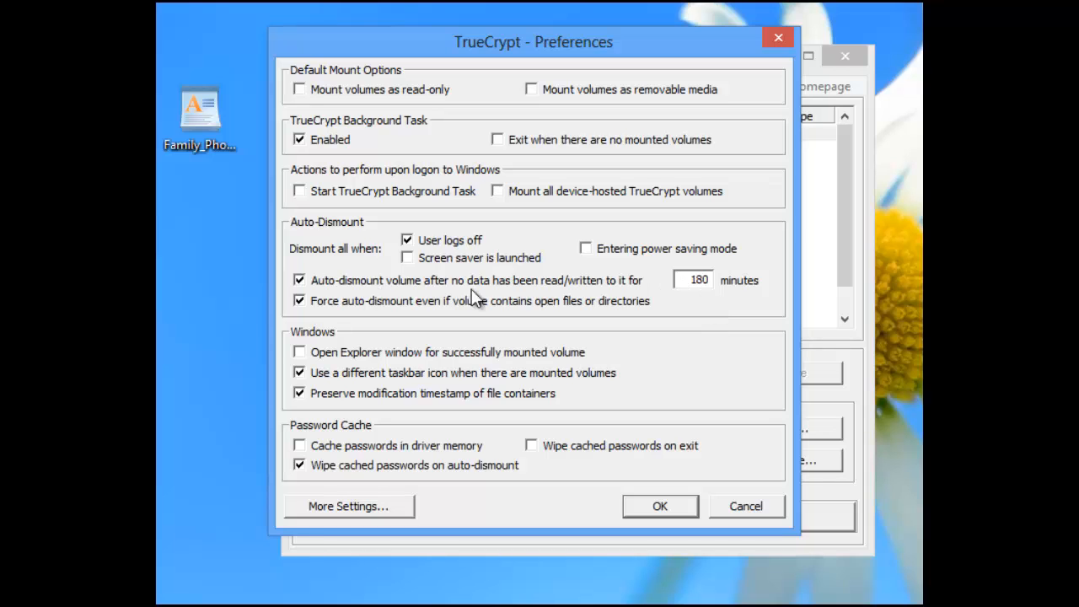
drag(690, 280, 741, 282)
click(677, 509)
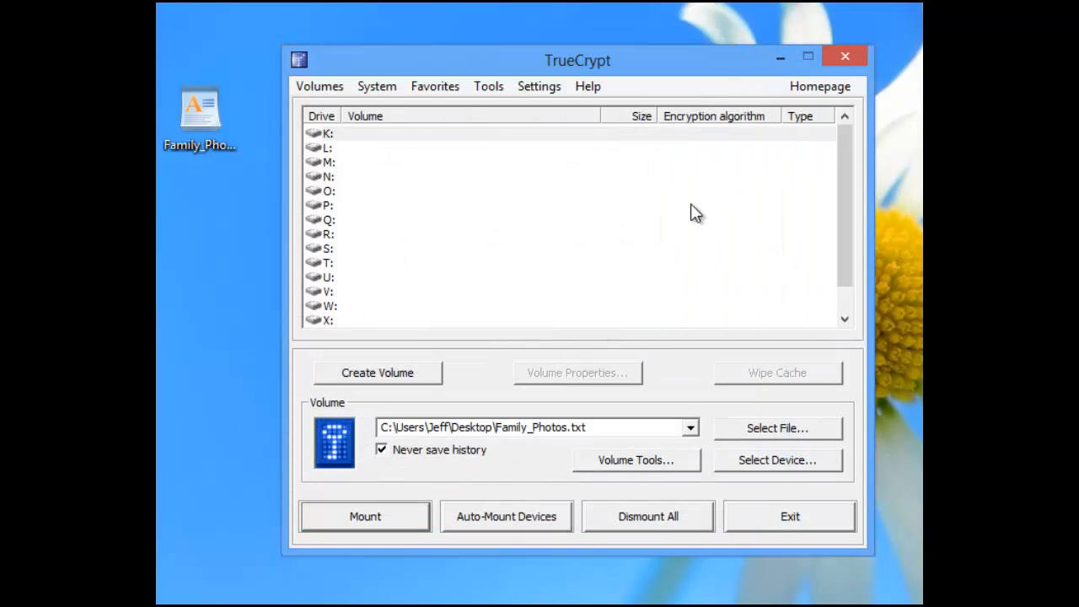
Drop Family_Photos.txt onto the Volume box and mount it on drive O: with its password.
click(360, 136)
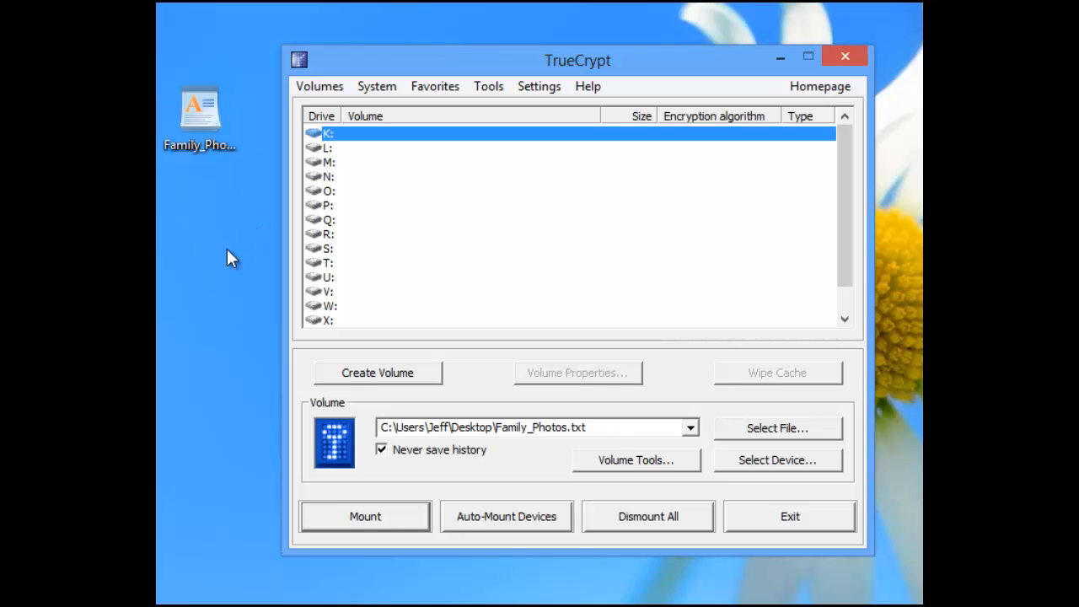
drag(199, 126, 508, 436)
click(324, 193)
click(378, 520)
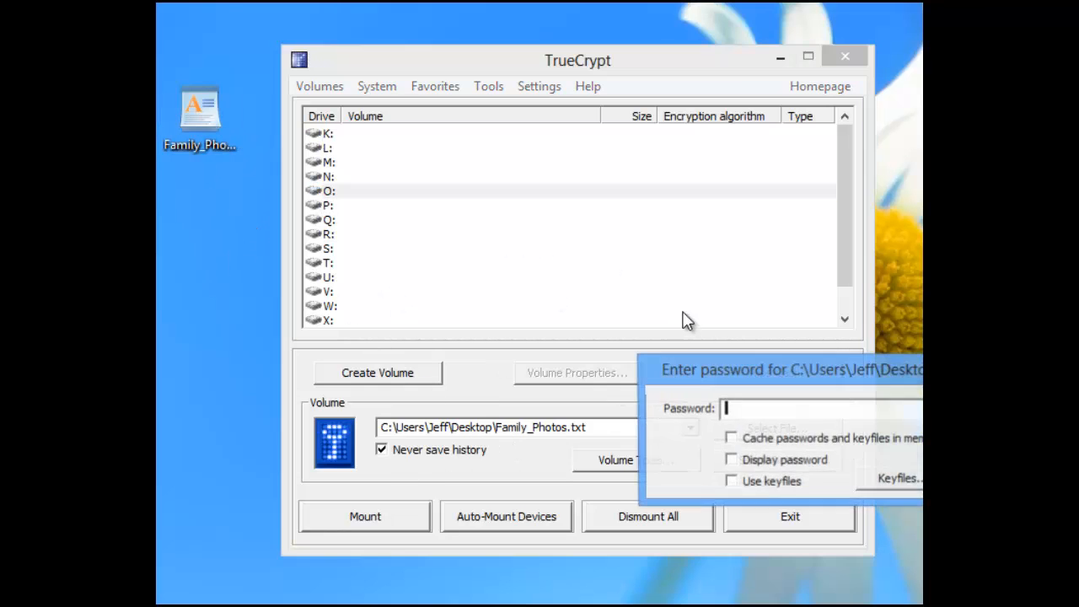
text(**********)
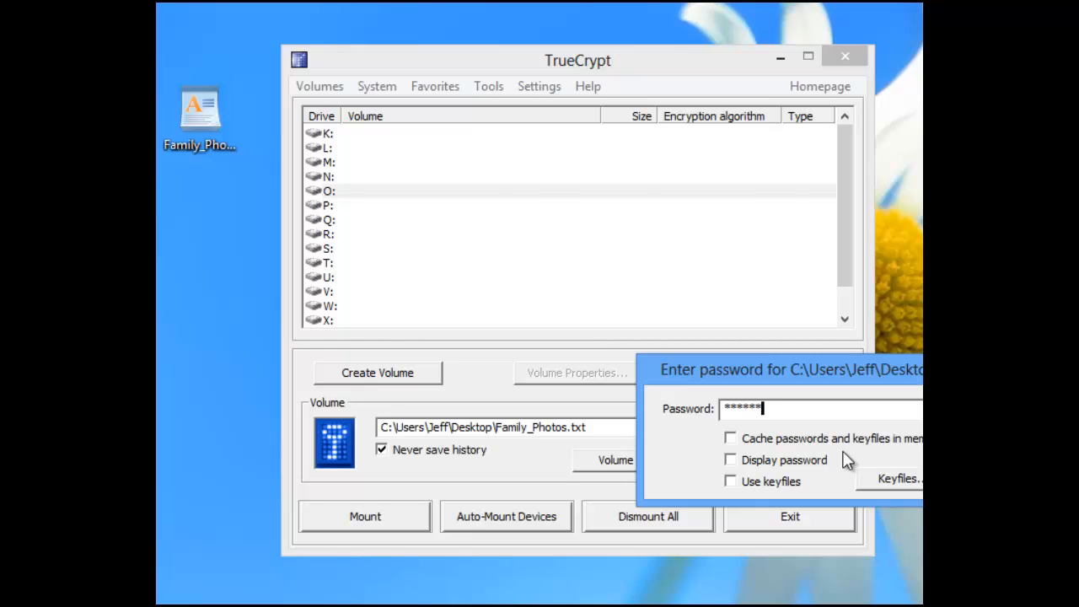
key(Return)
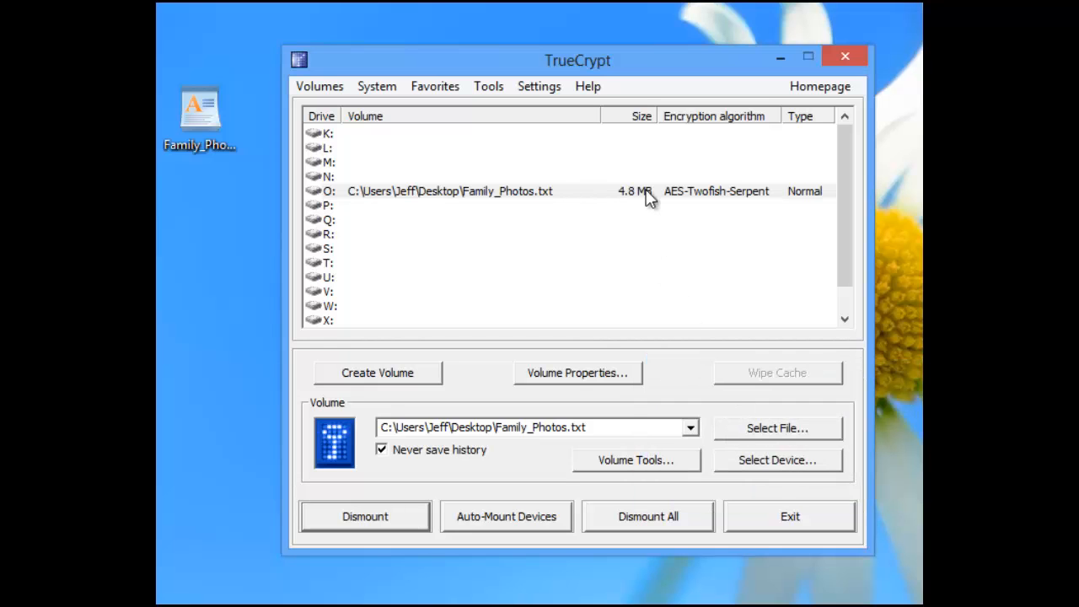
View and close the properties of the volume mounted on O:.
right_click(647, 194)
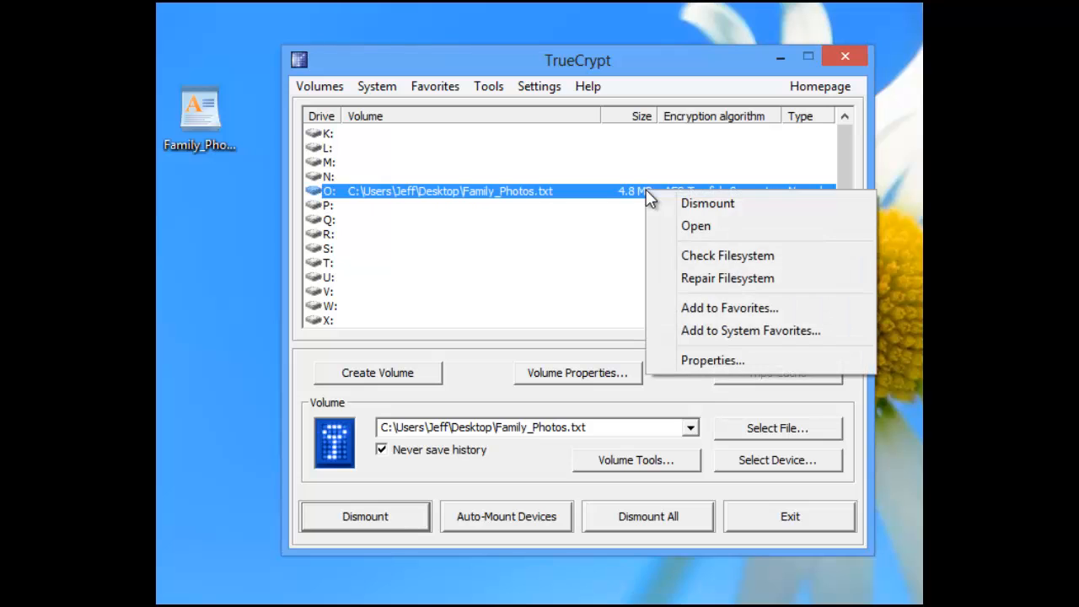
click(748, 358)
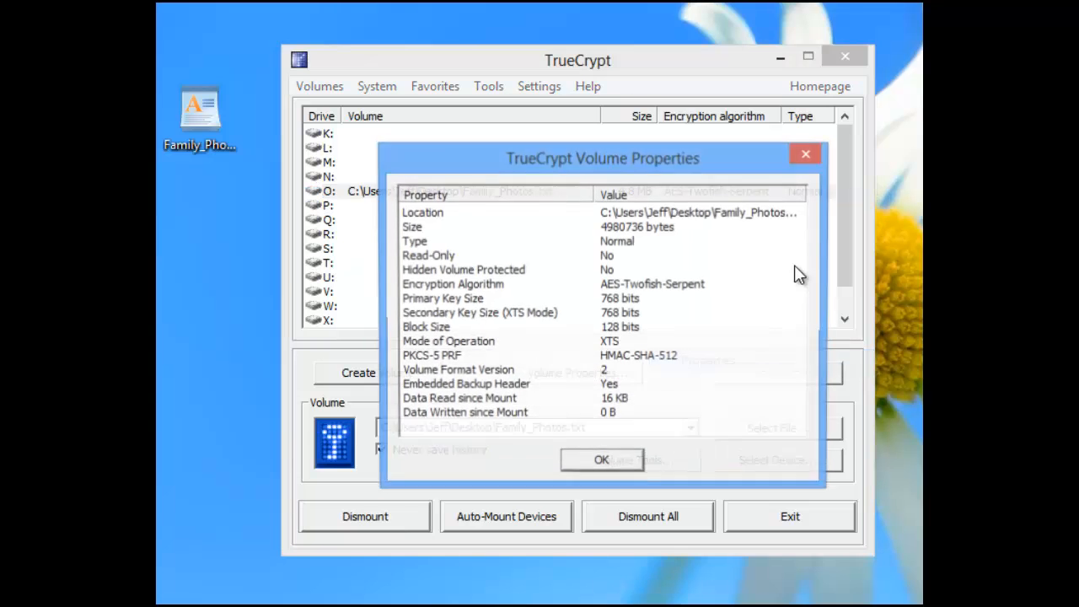
click(602, 463)
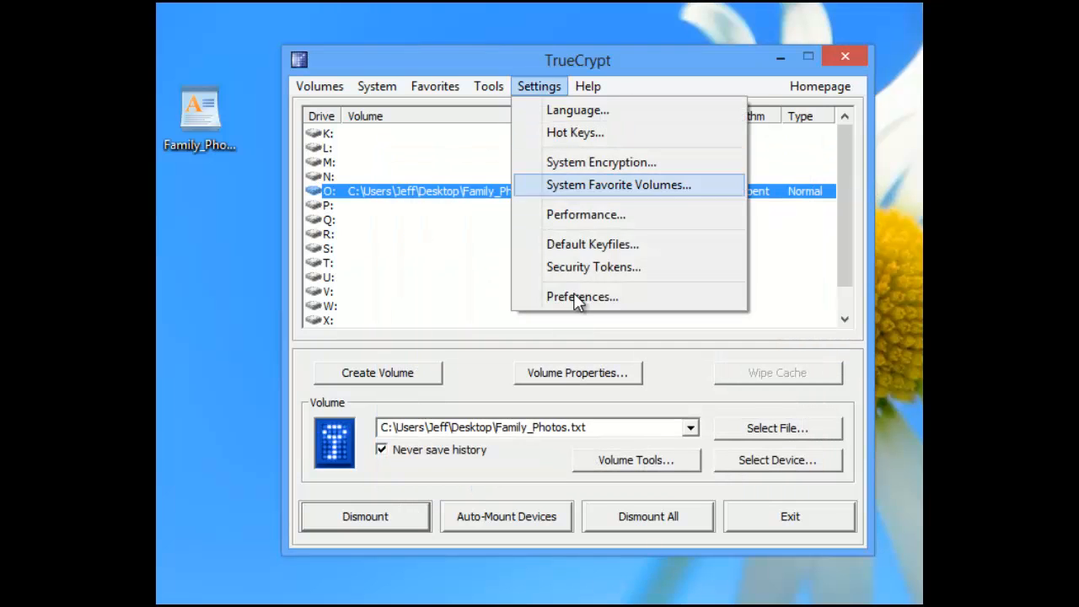
Enable 'Open Explorer window for successfully mounted volume' in Preferences and save.
click(539, 86)
click(618, 306)
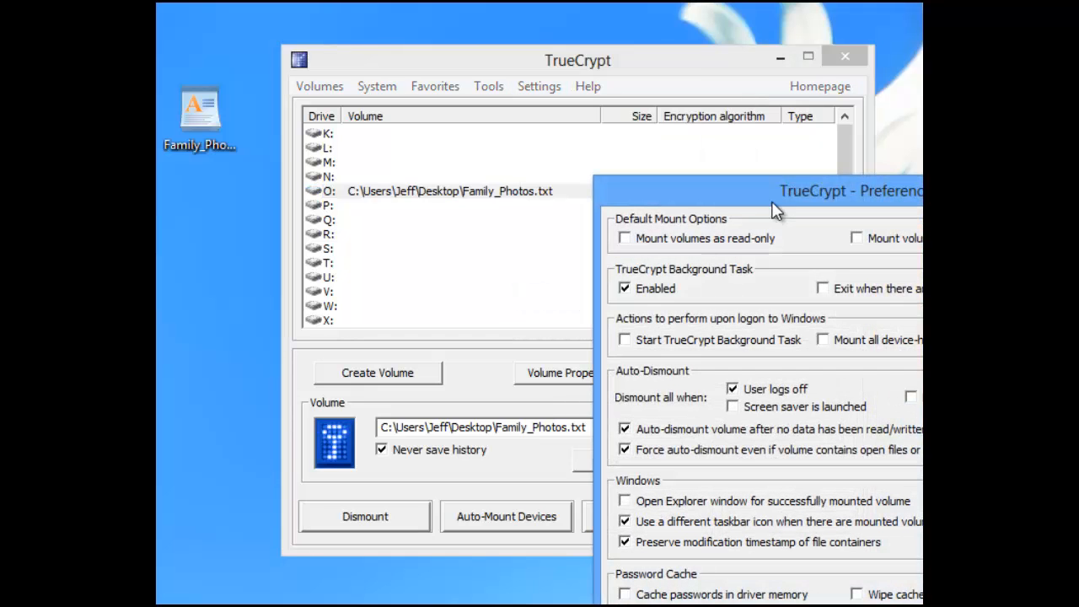
drag(813, 190, 543, 95)
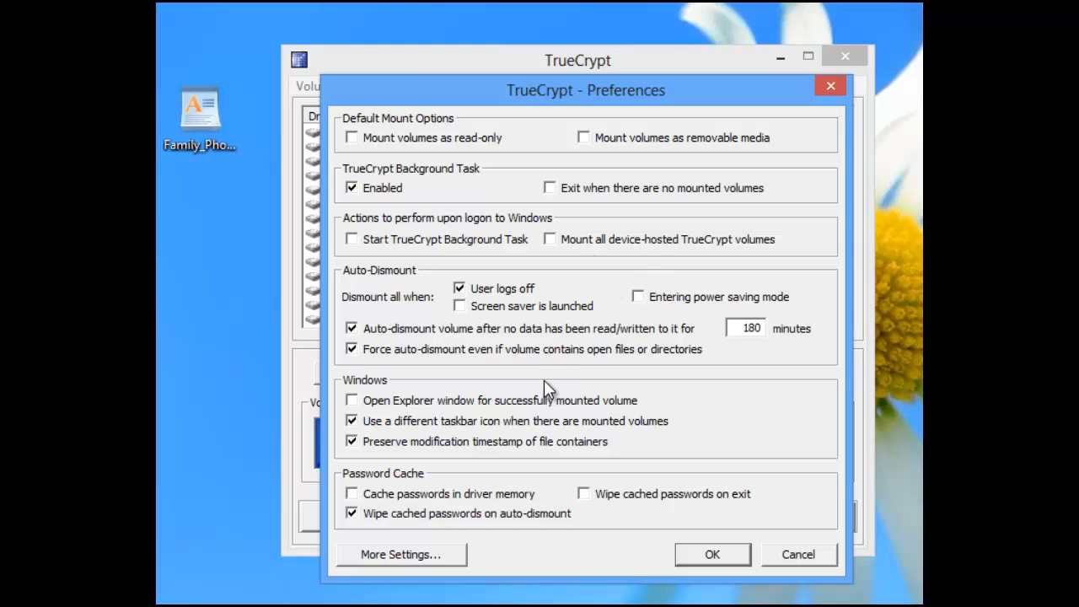
click(371, 402)
click(712, 555)
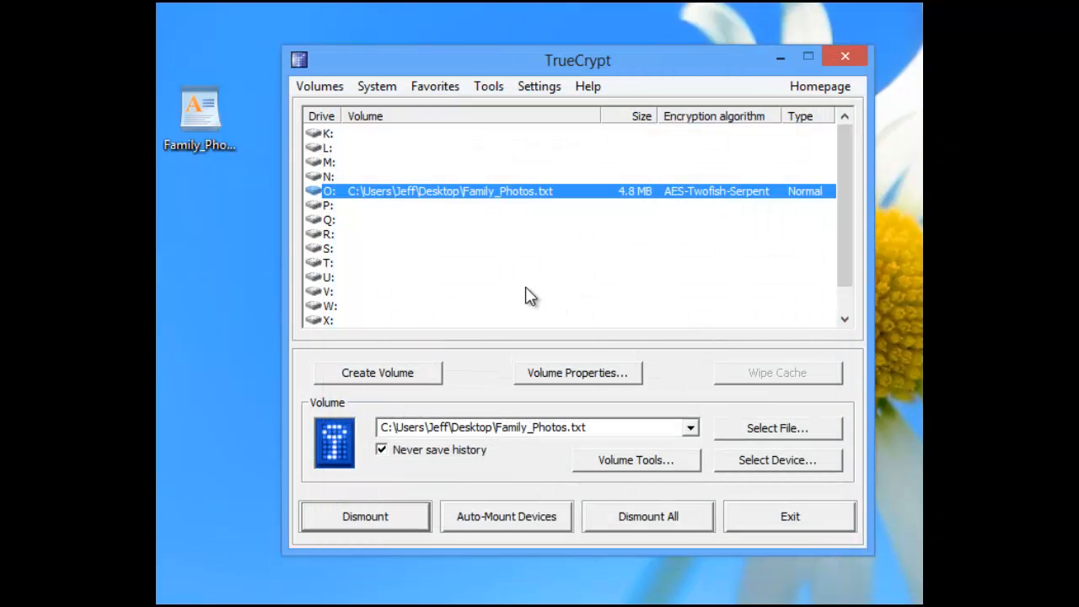
Dismount drive O:, then remount Family_Photos.txt on O: by entering the volume password.
click(396, 511)
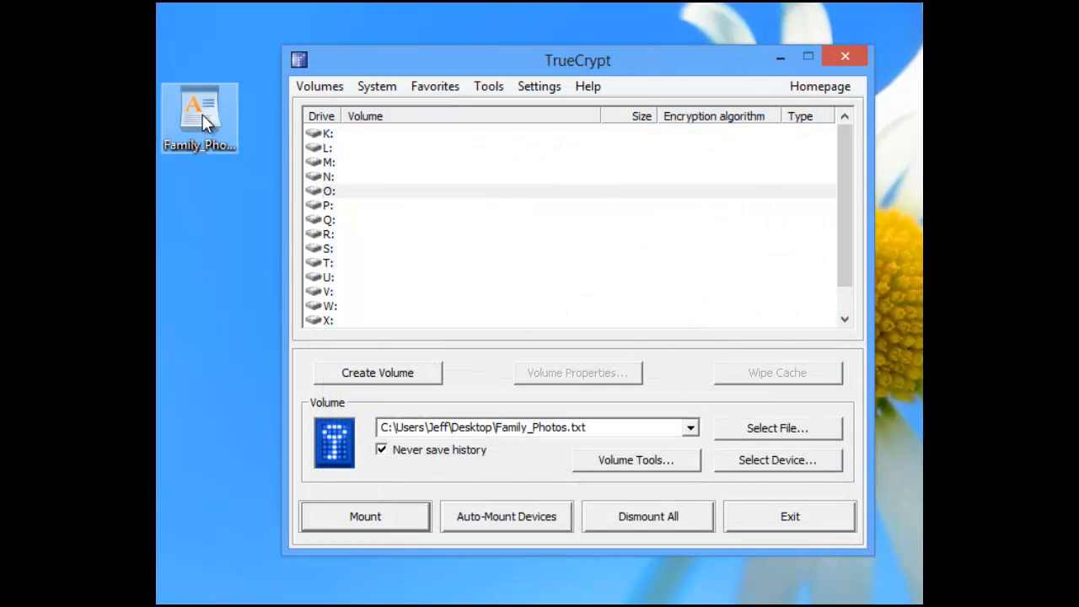
drag(202, 116, 464, 428)
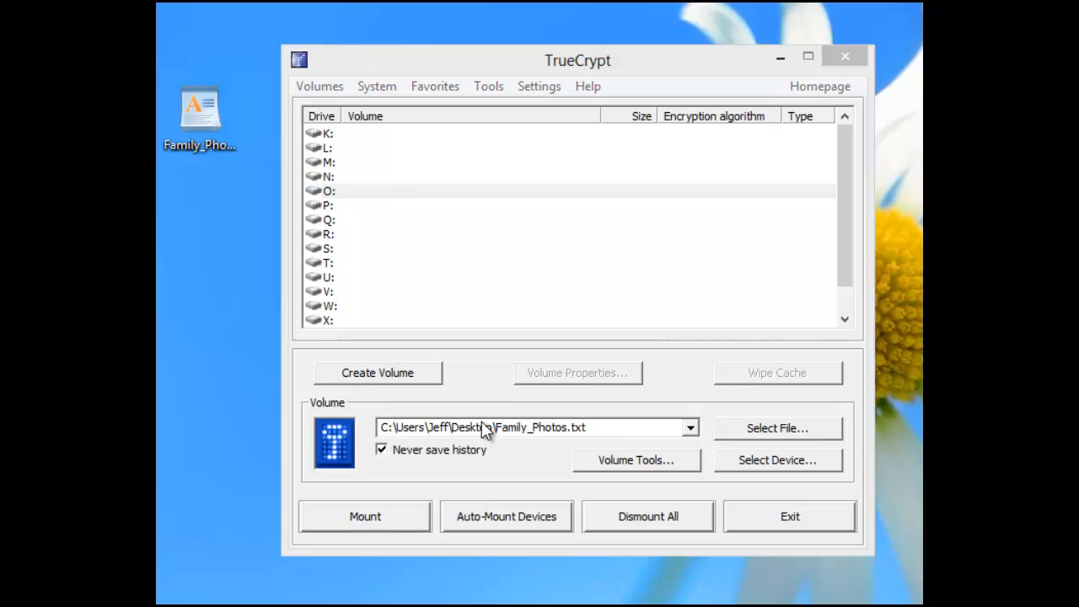
text(*******)
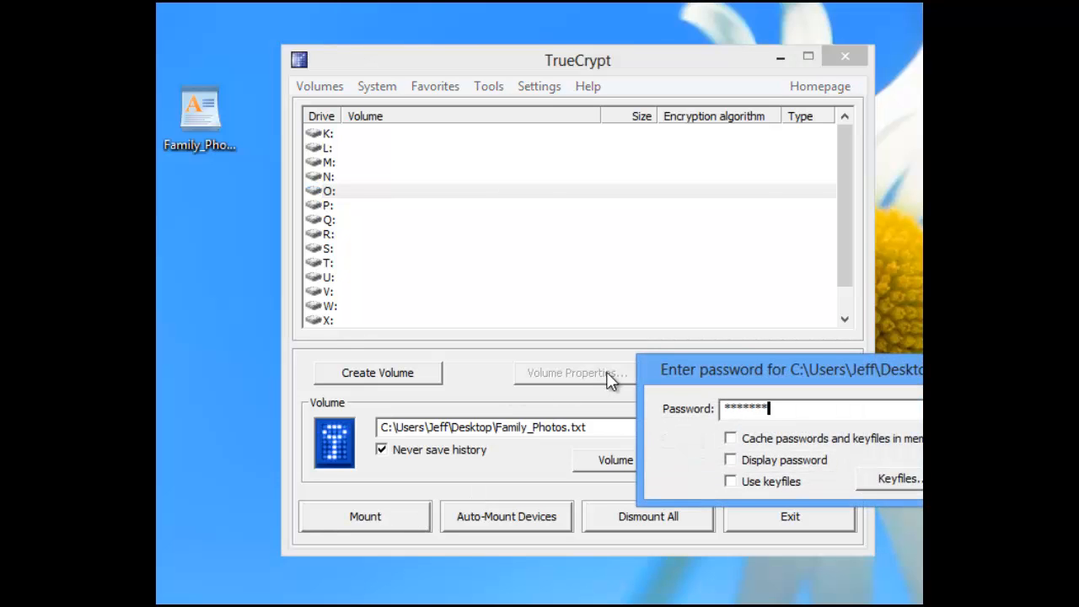
key(Return)
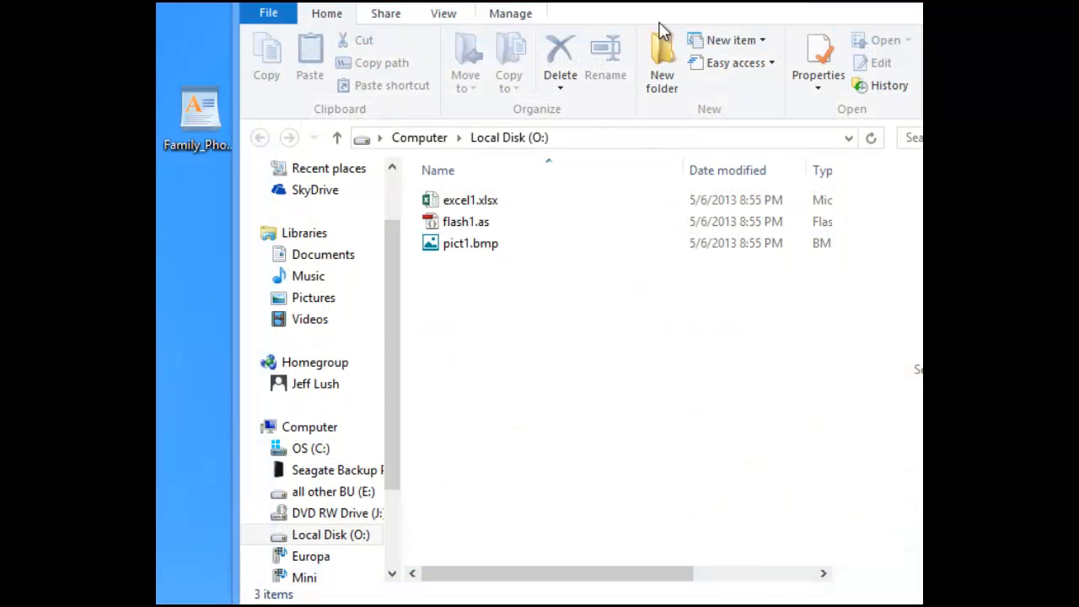